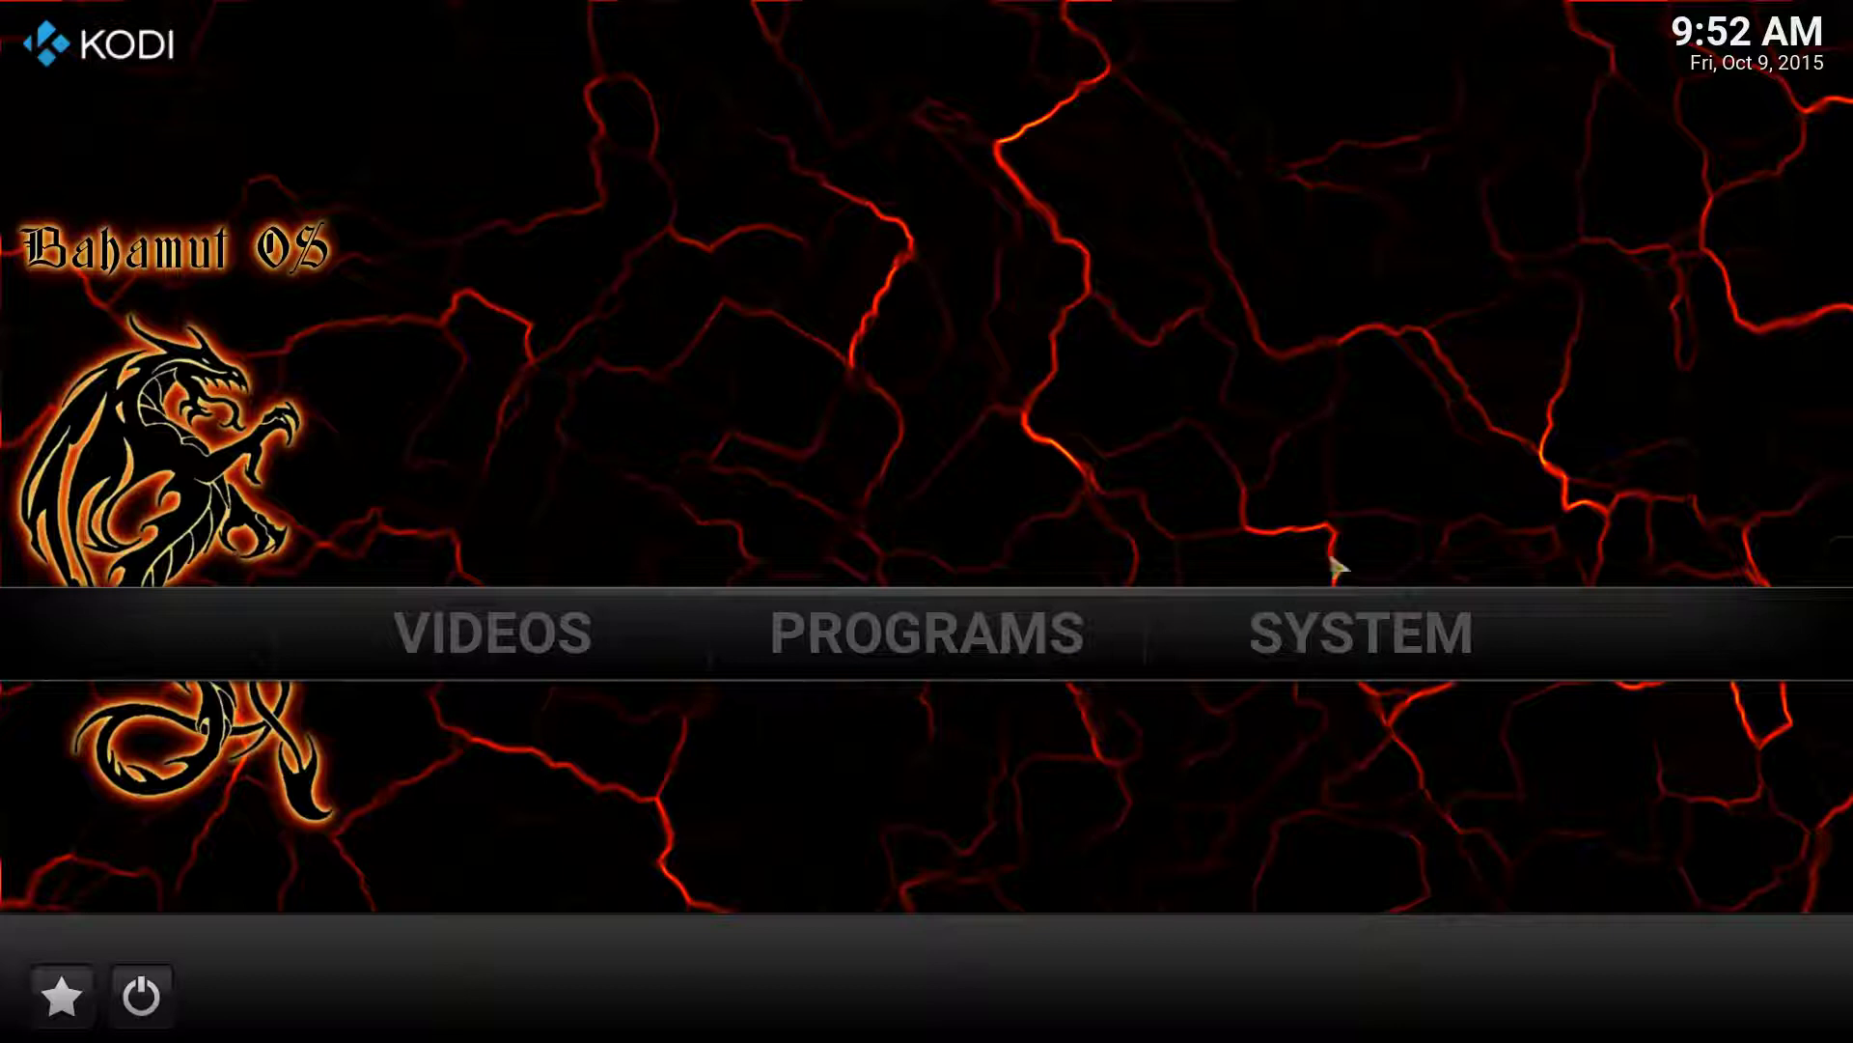
Review the Confluence skin's home window options, including the hidden main menu buttons, and return to the home screen
mouse_move(1332, 628)
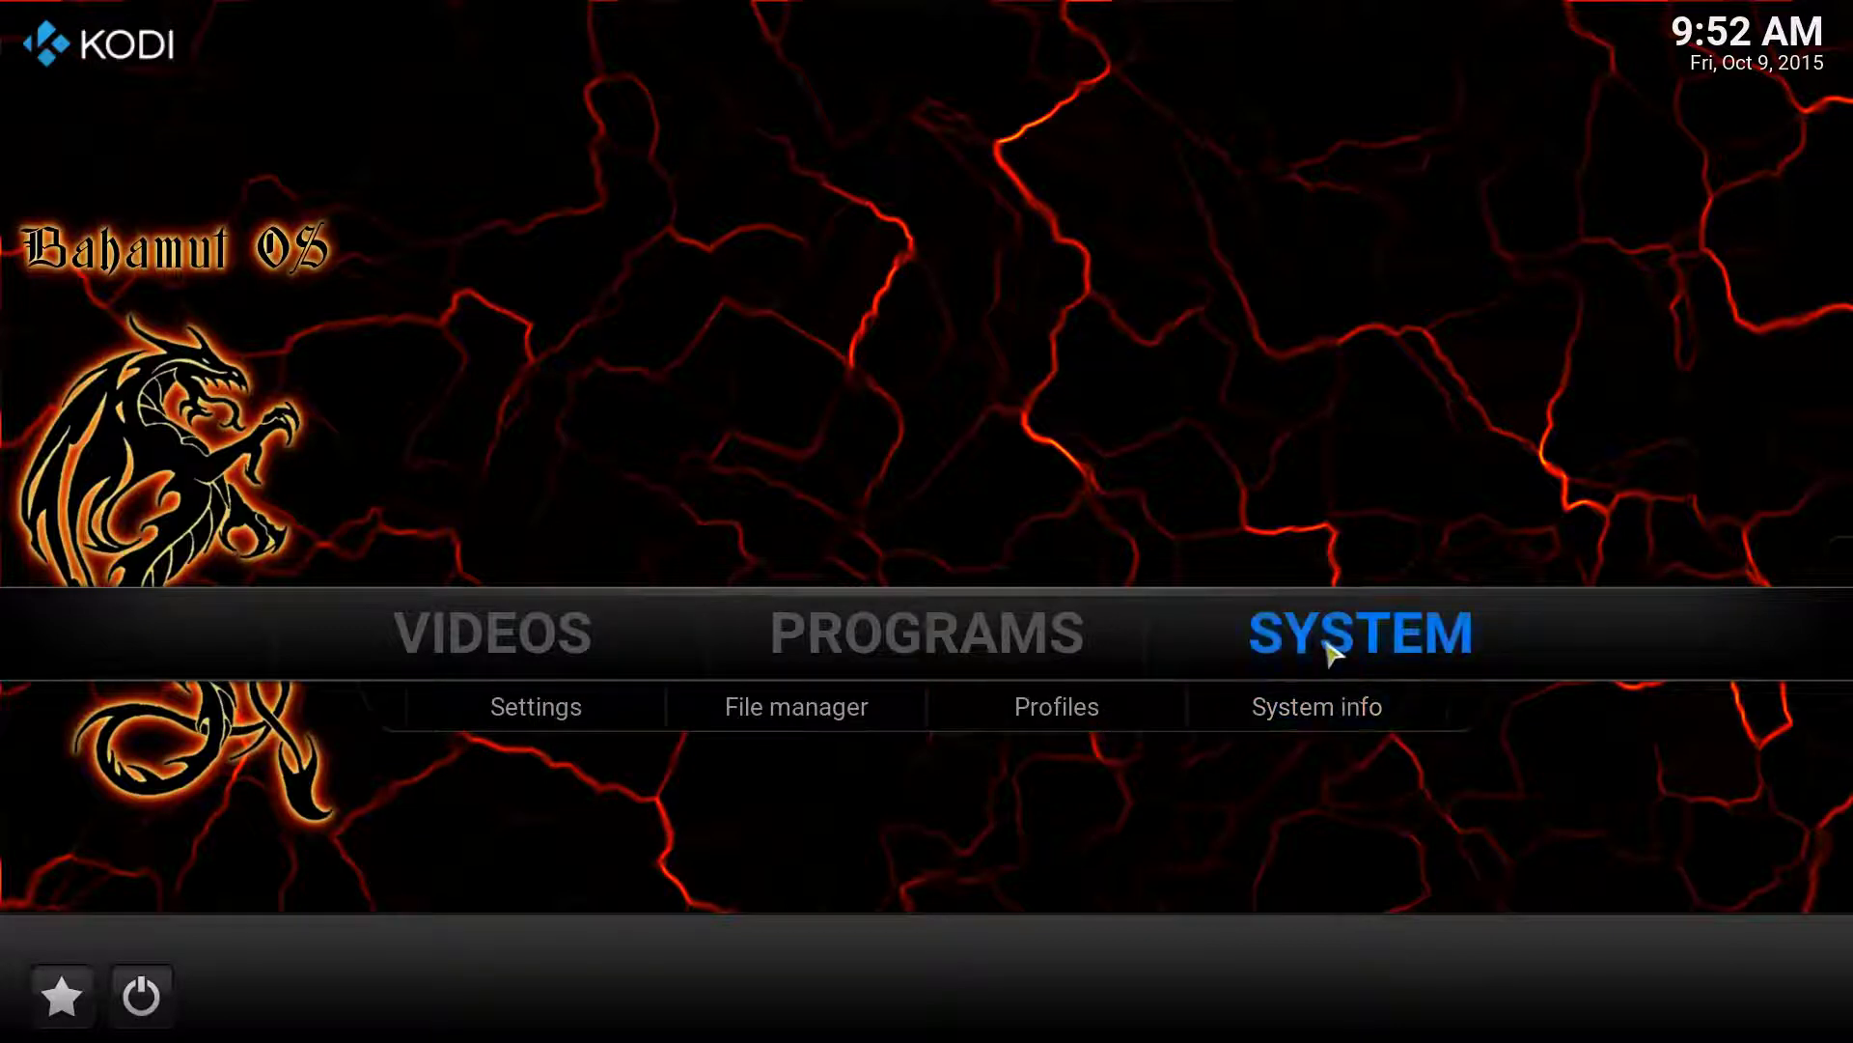
click(509, 722)
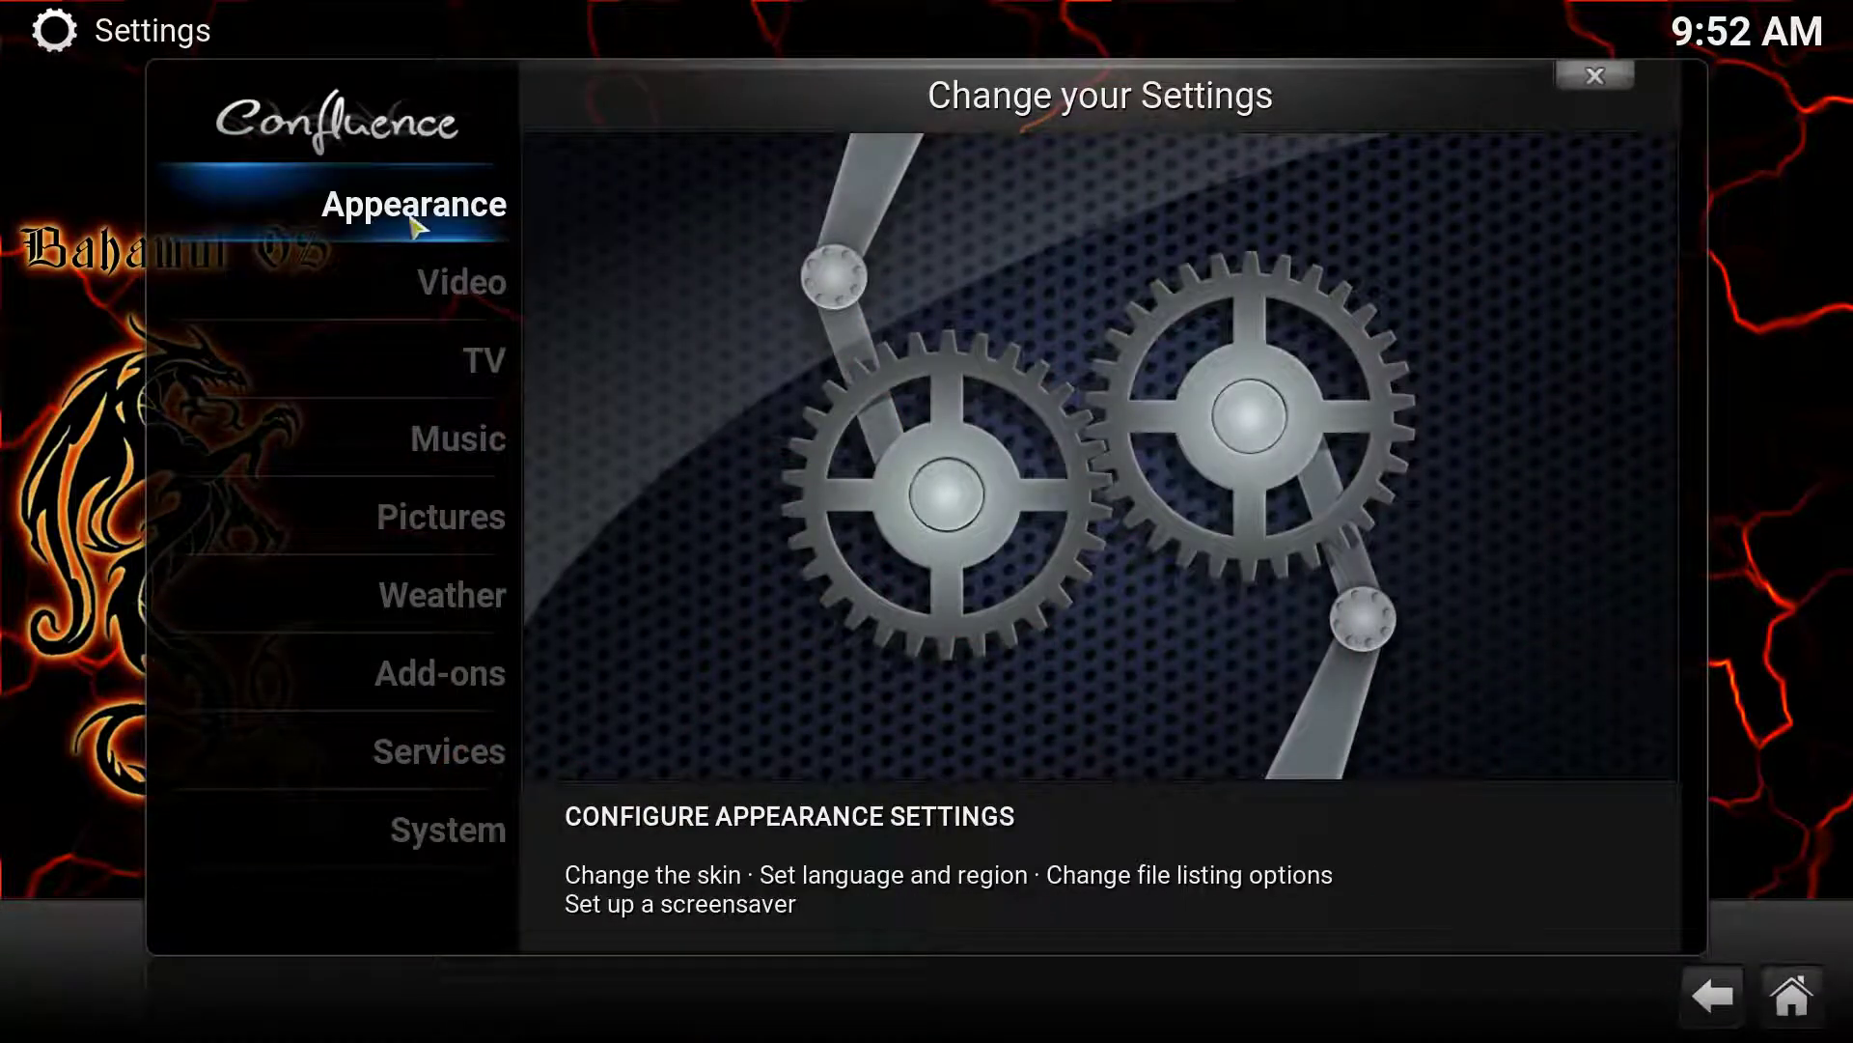
click(415, 224)
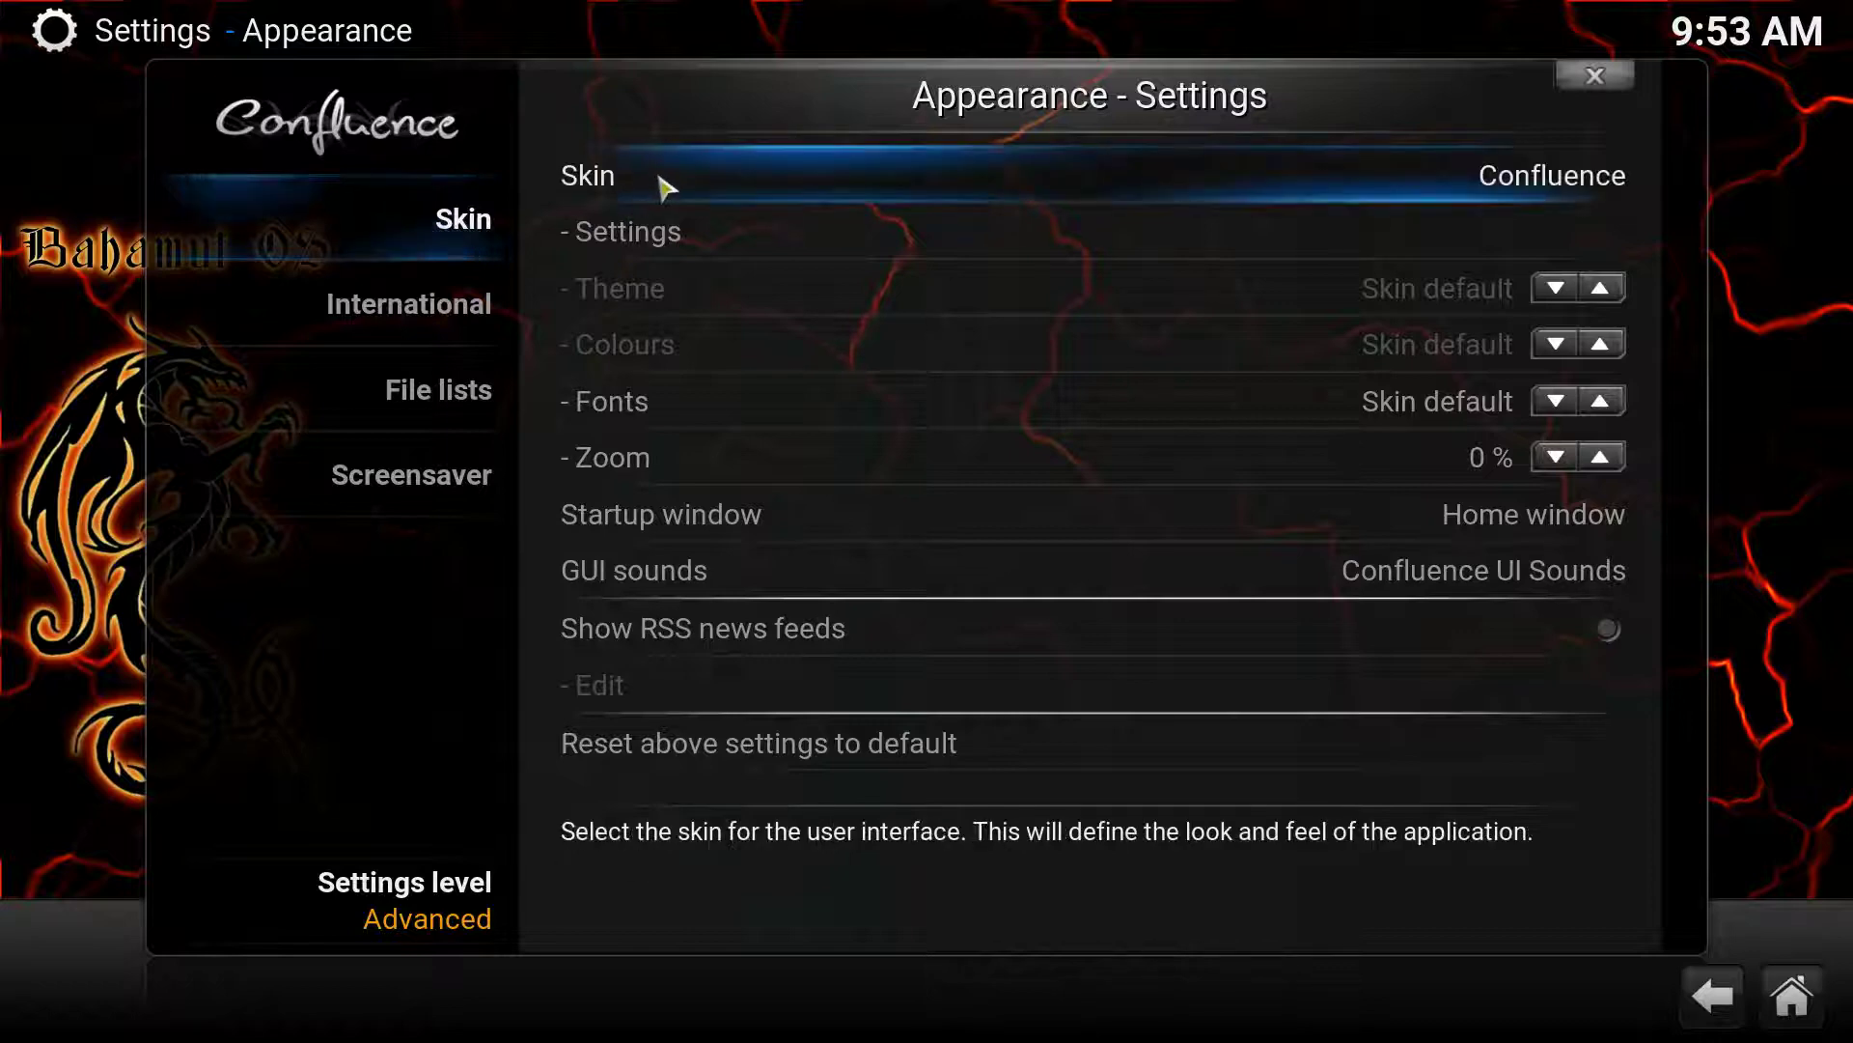
click(656, 250)
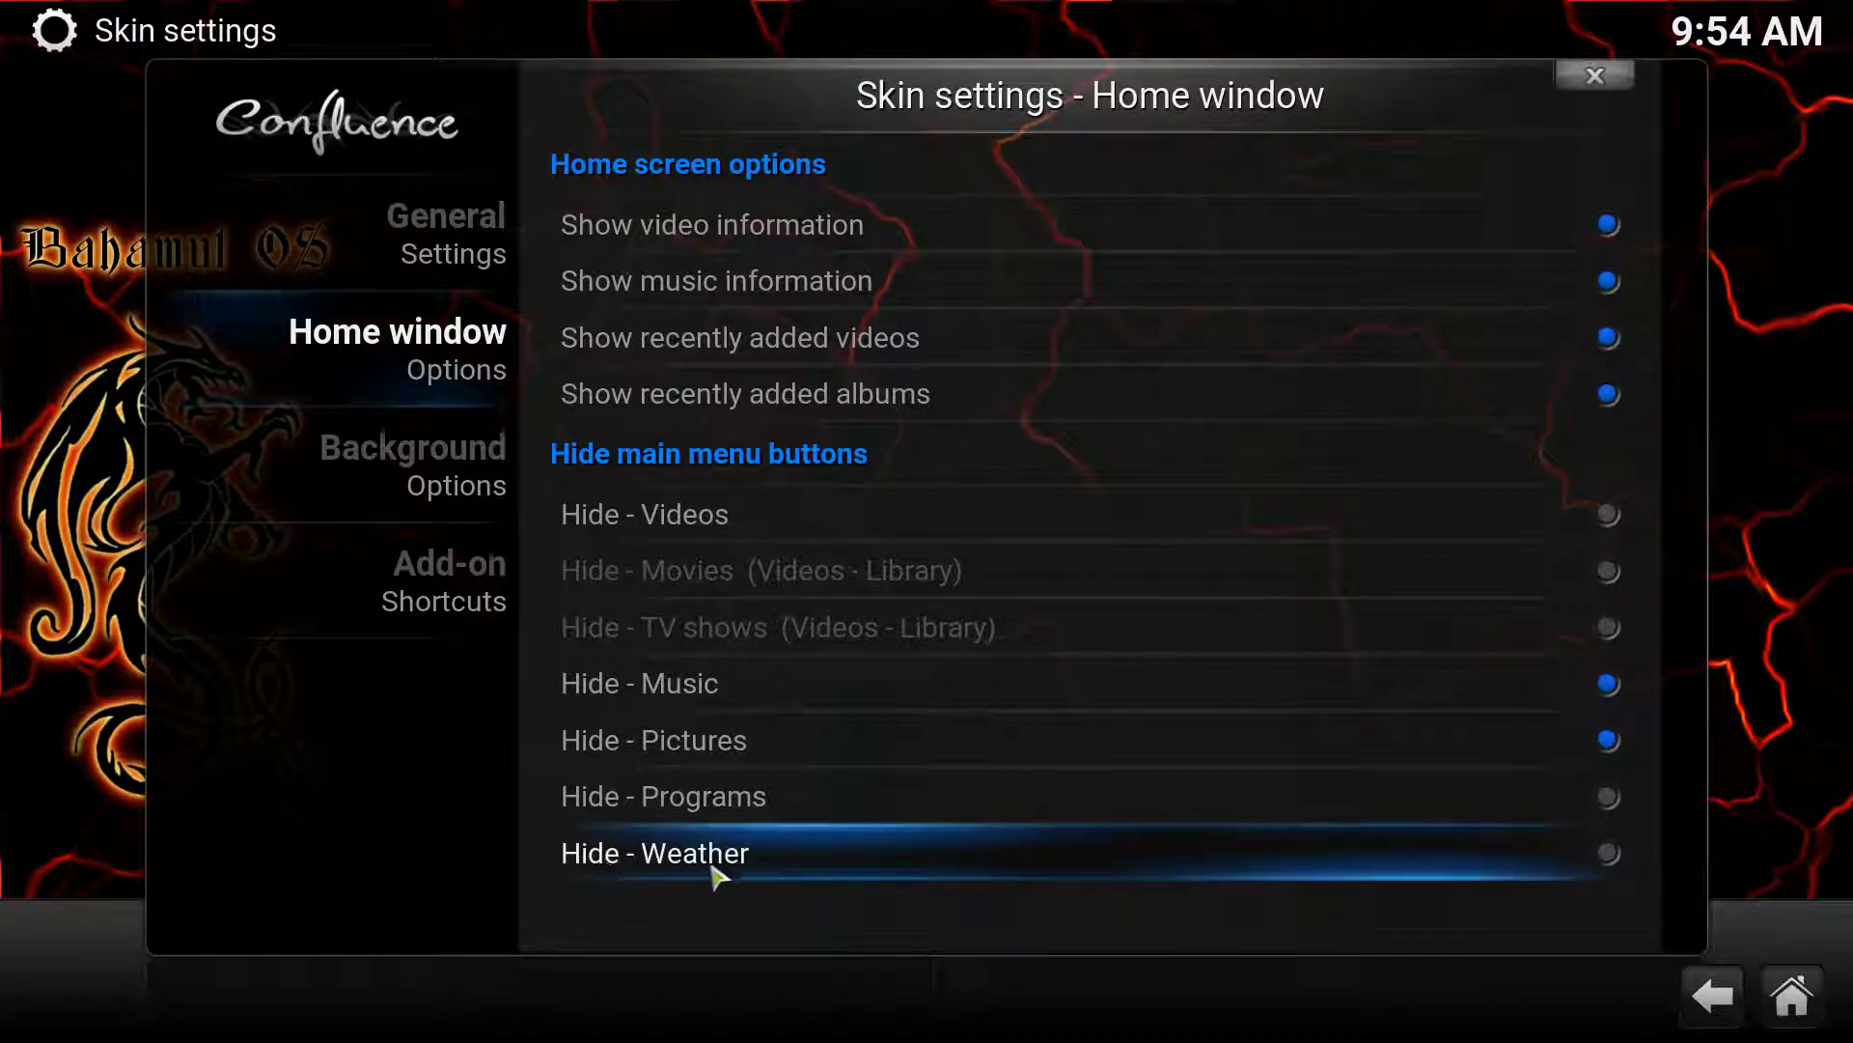
click(1595, 81)
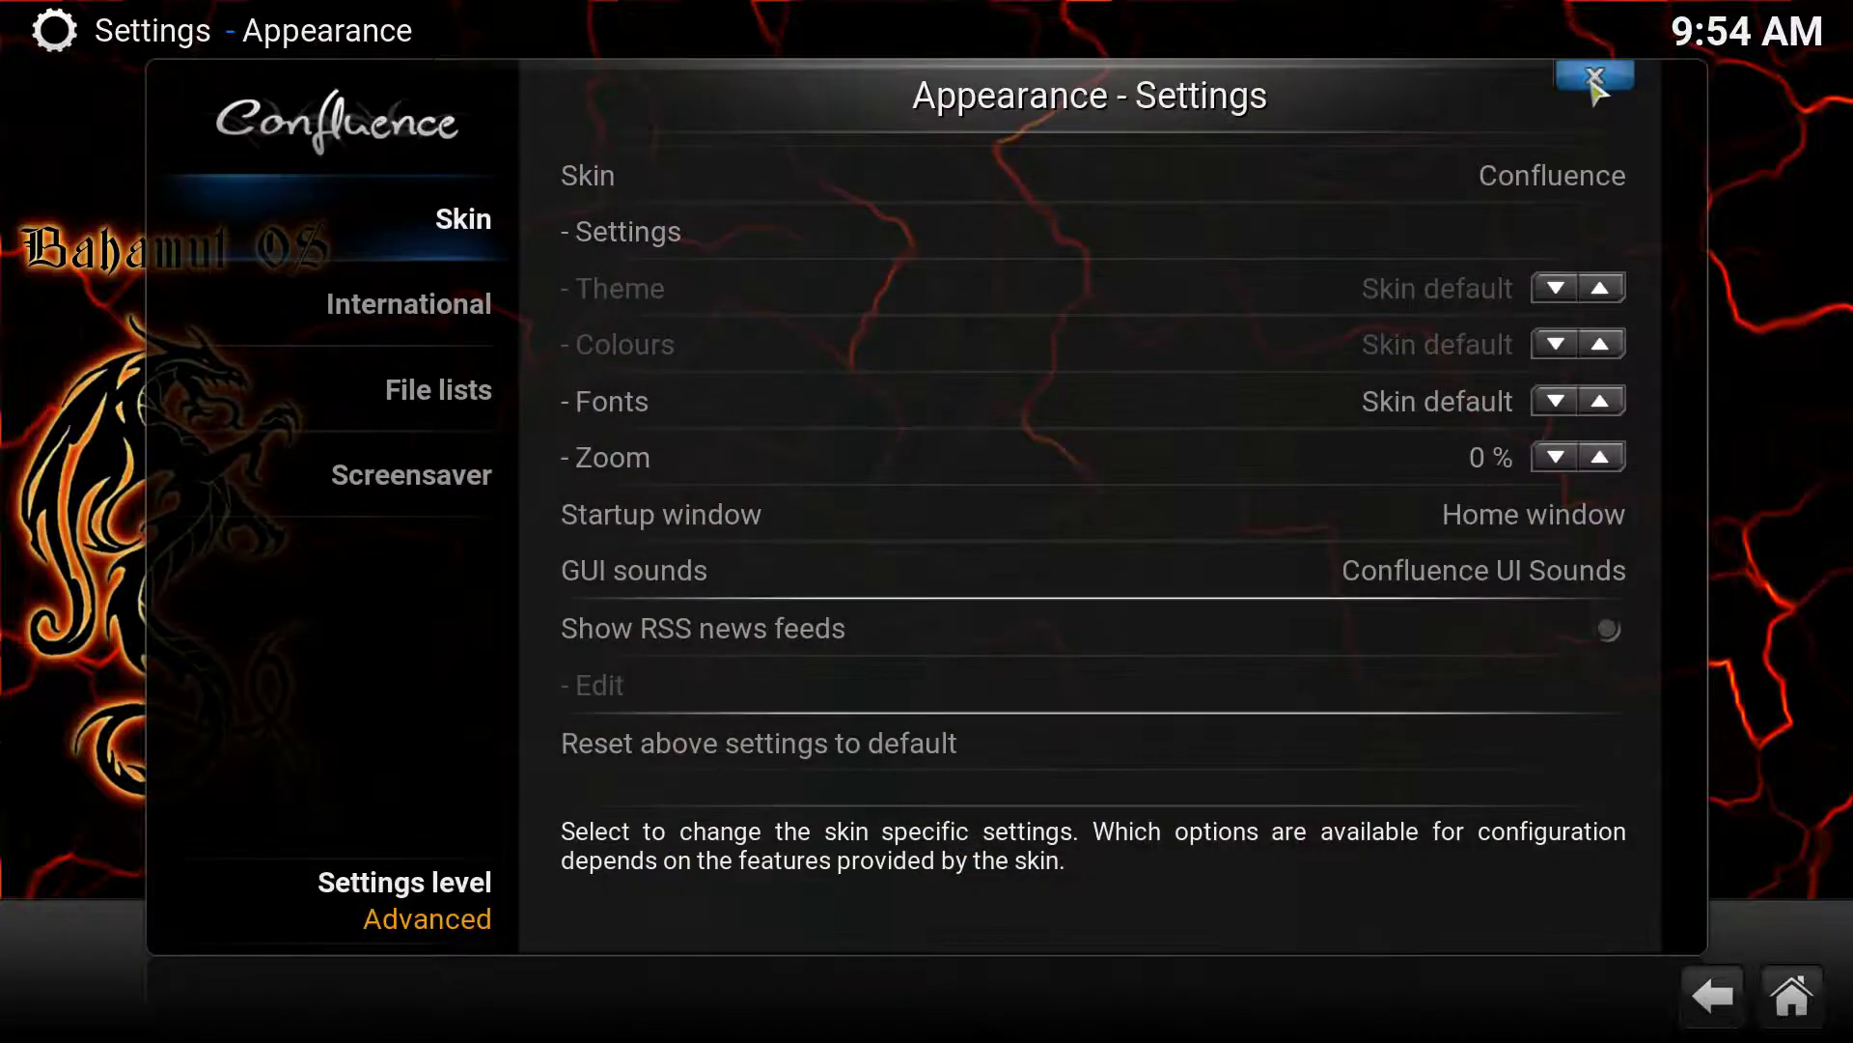
click(1595, 81)
click(1595, 85)
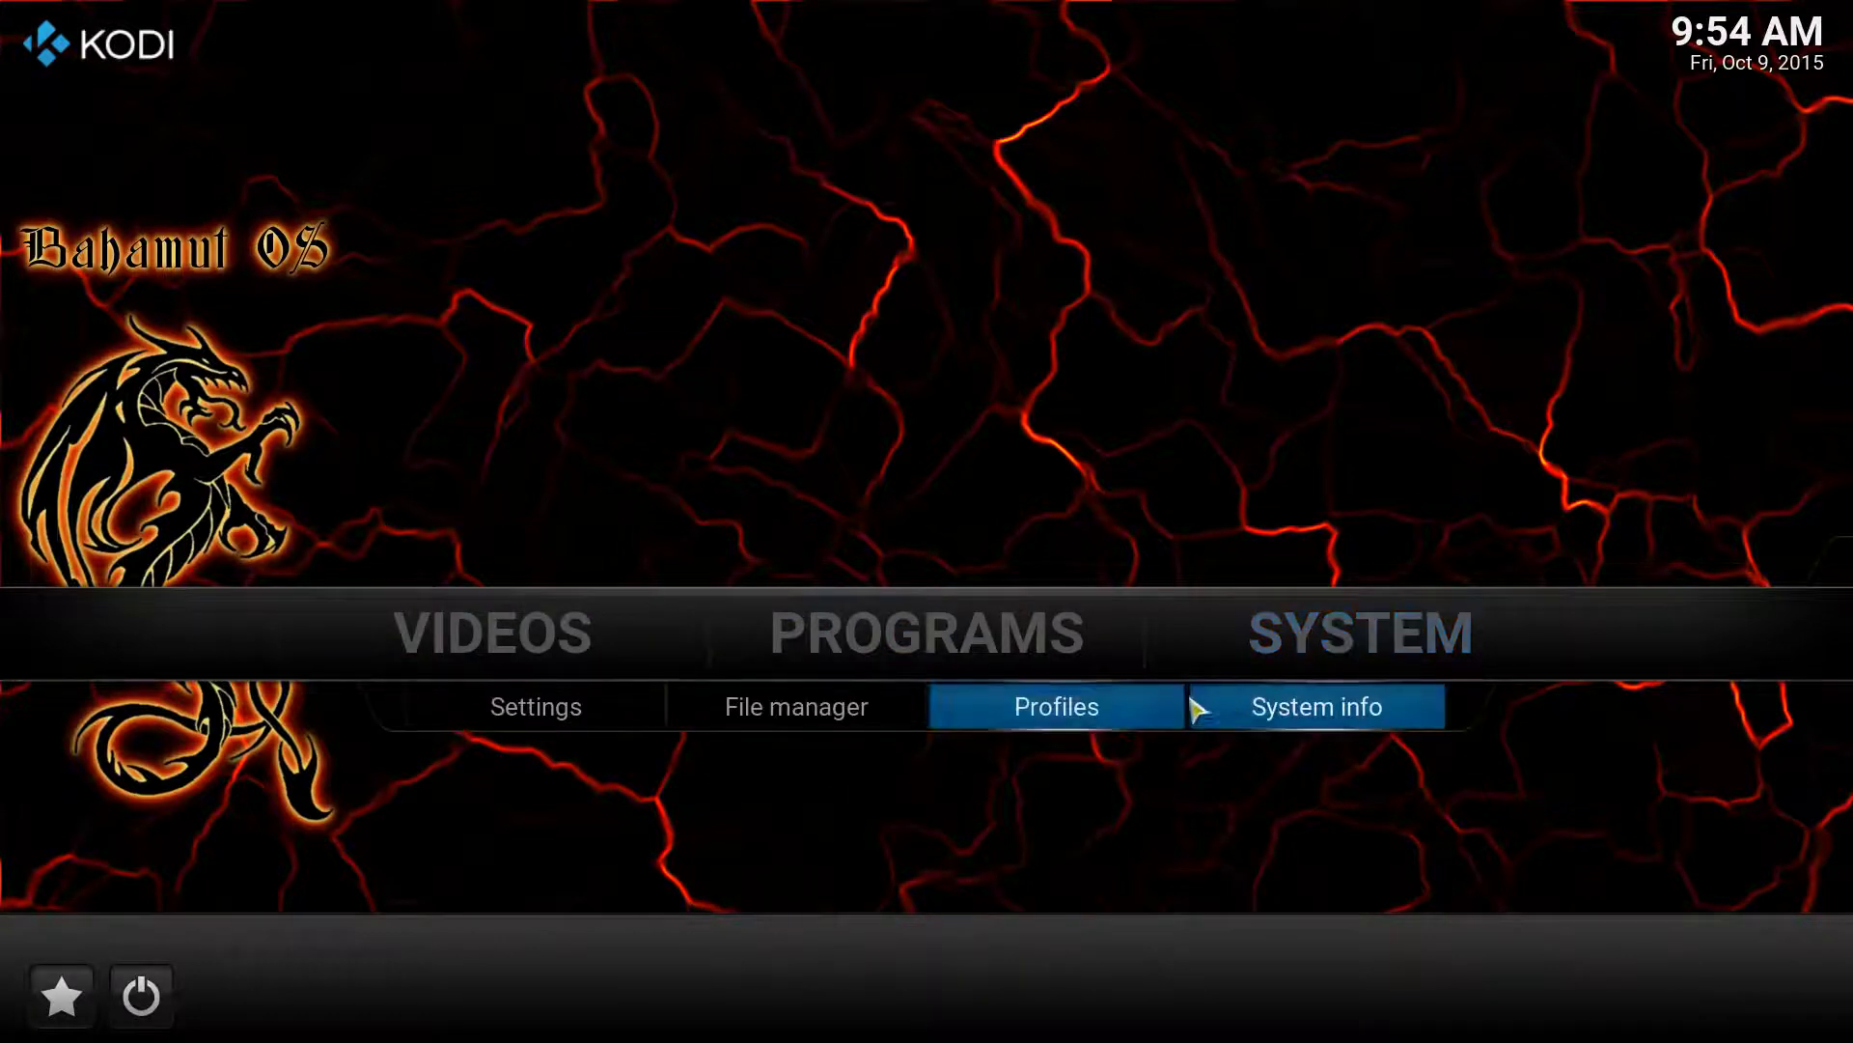
Open the weather settings and examine the installed and downloadable services for weather information
click(534, 716)
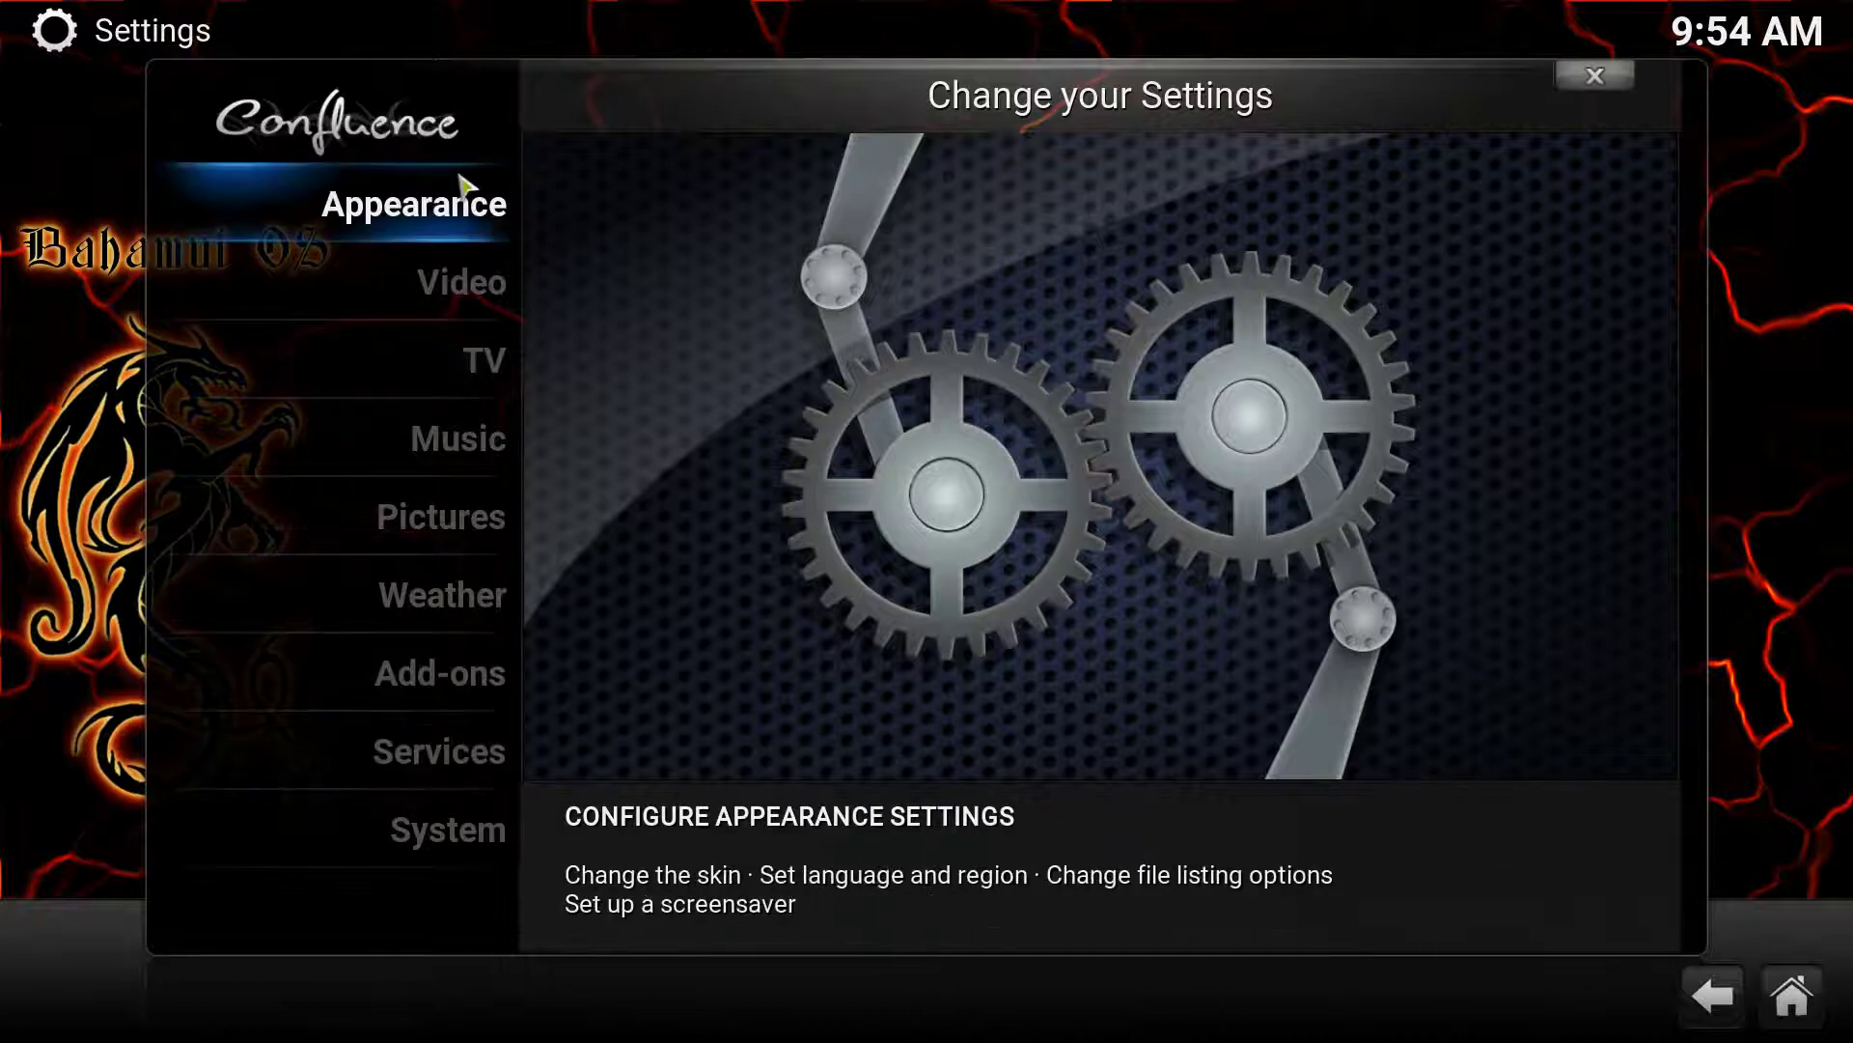
click(431, 600)
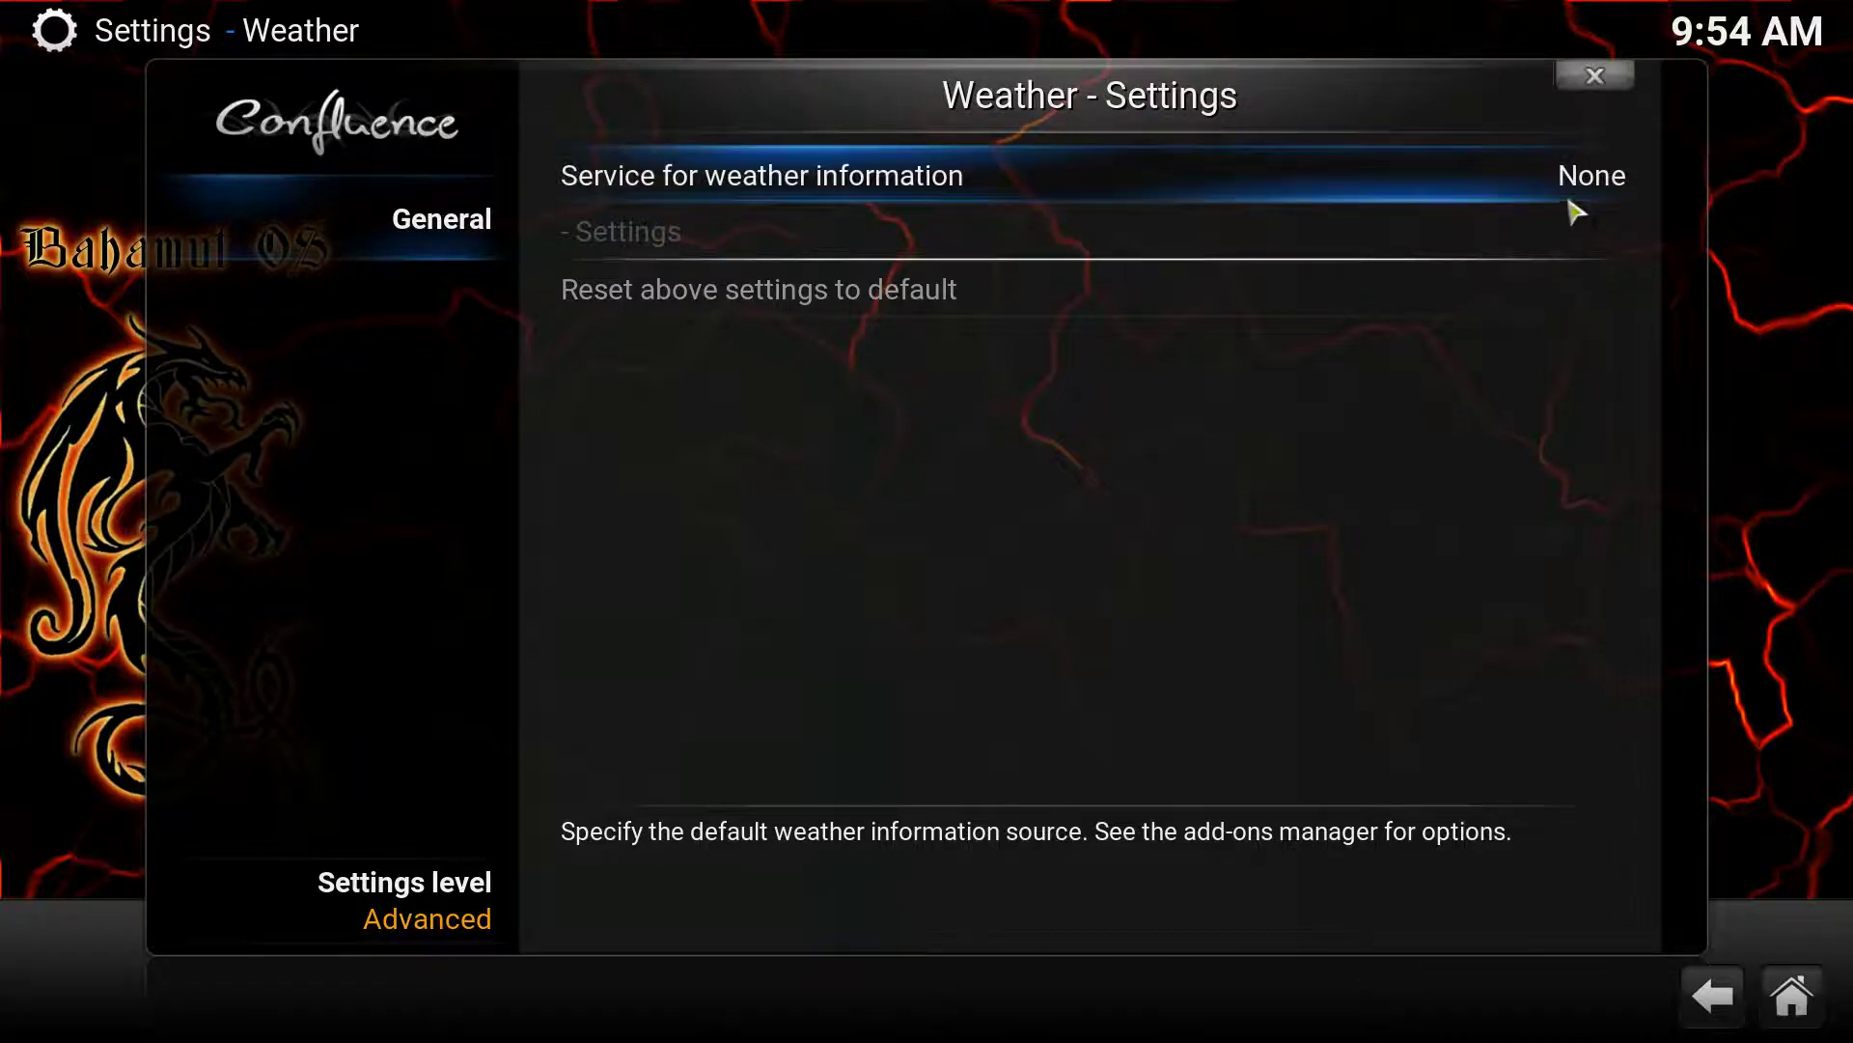
click(1589, 178)
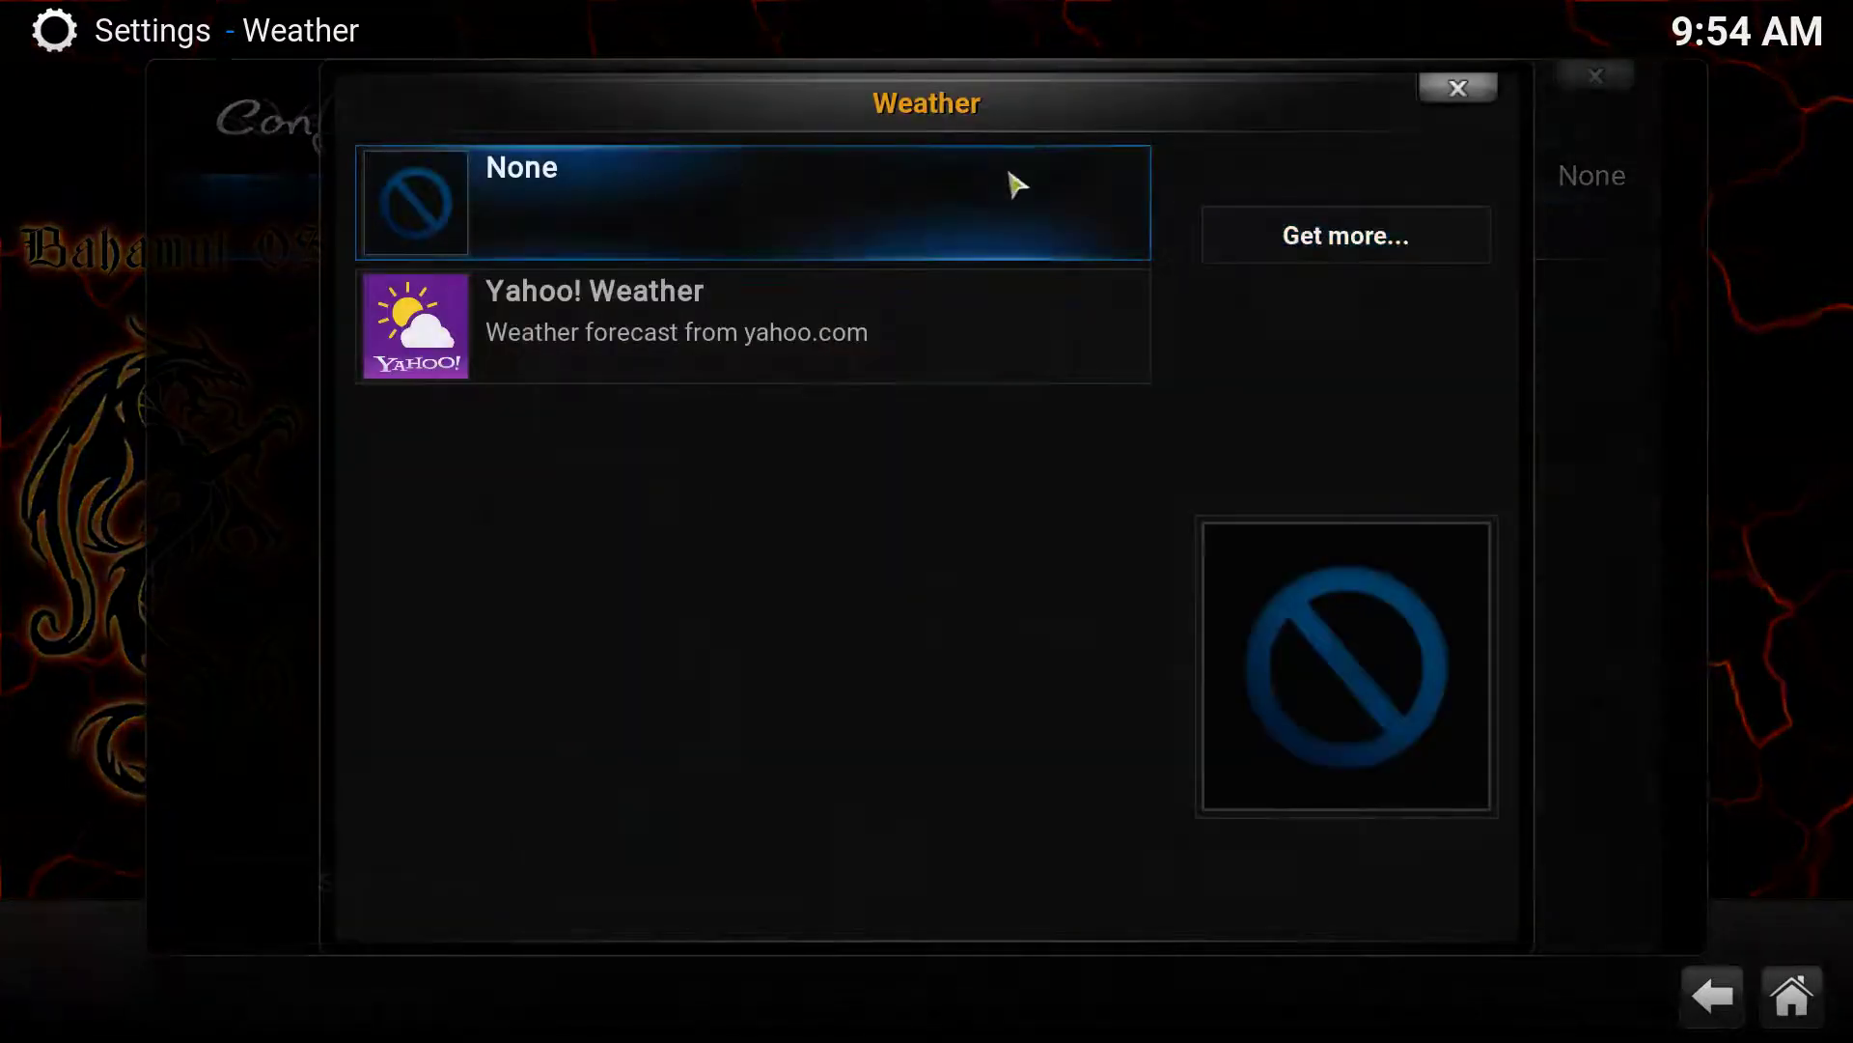
click(473, 191)
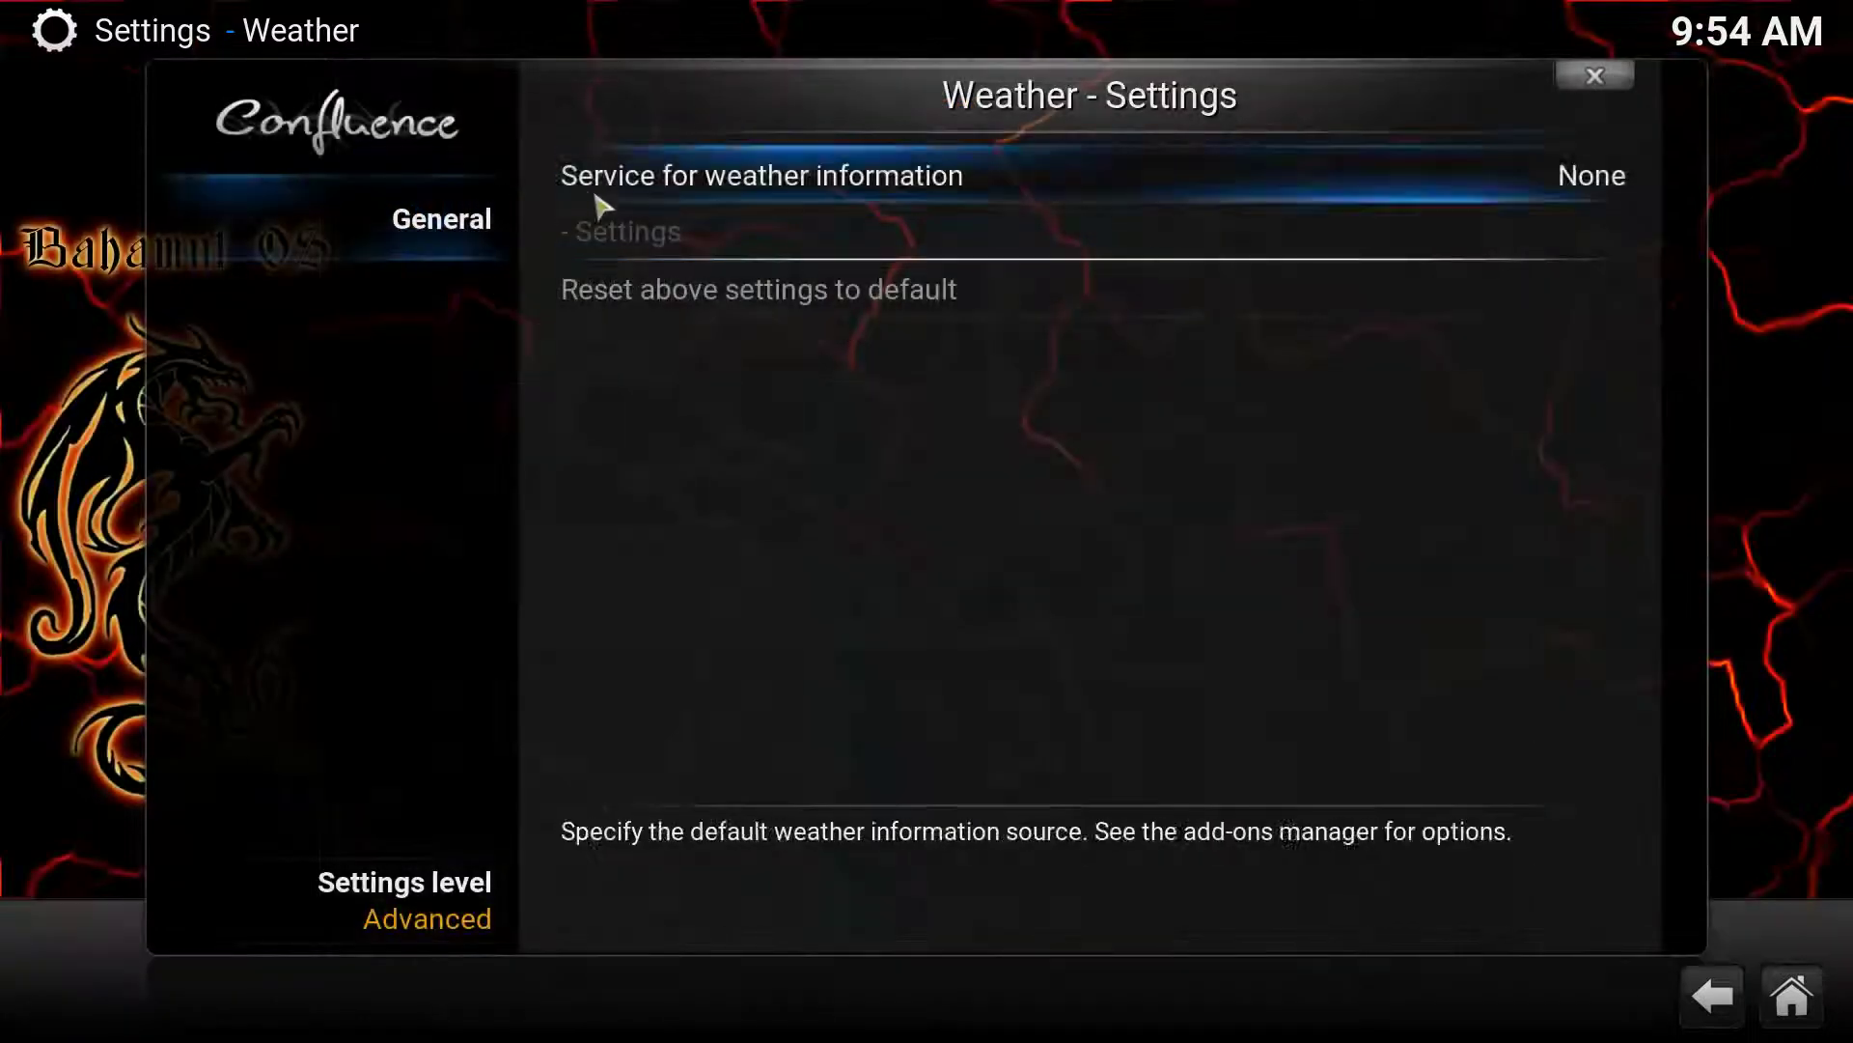
click(1038, 207)
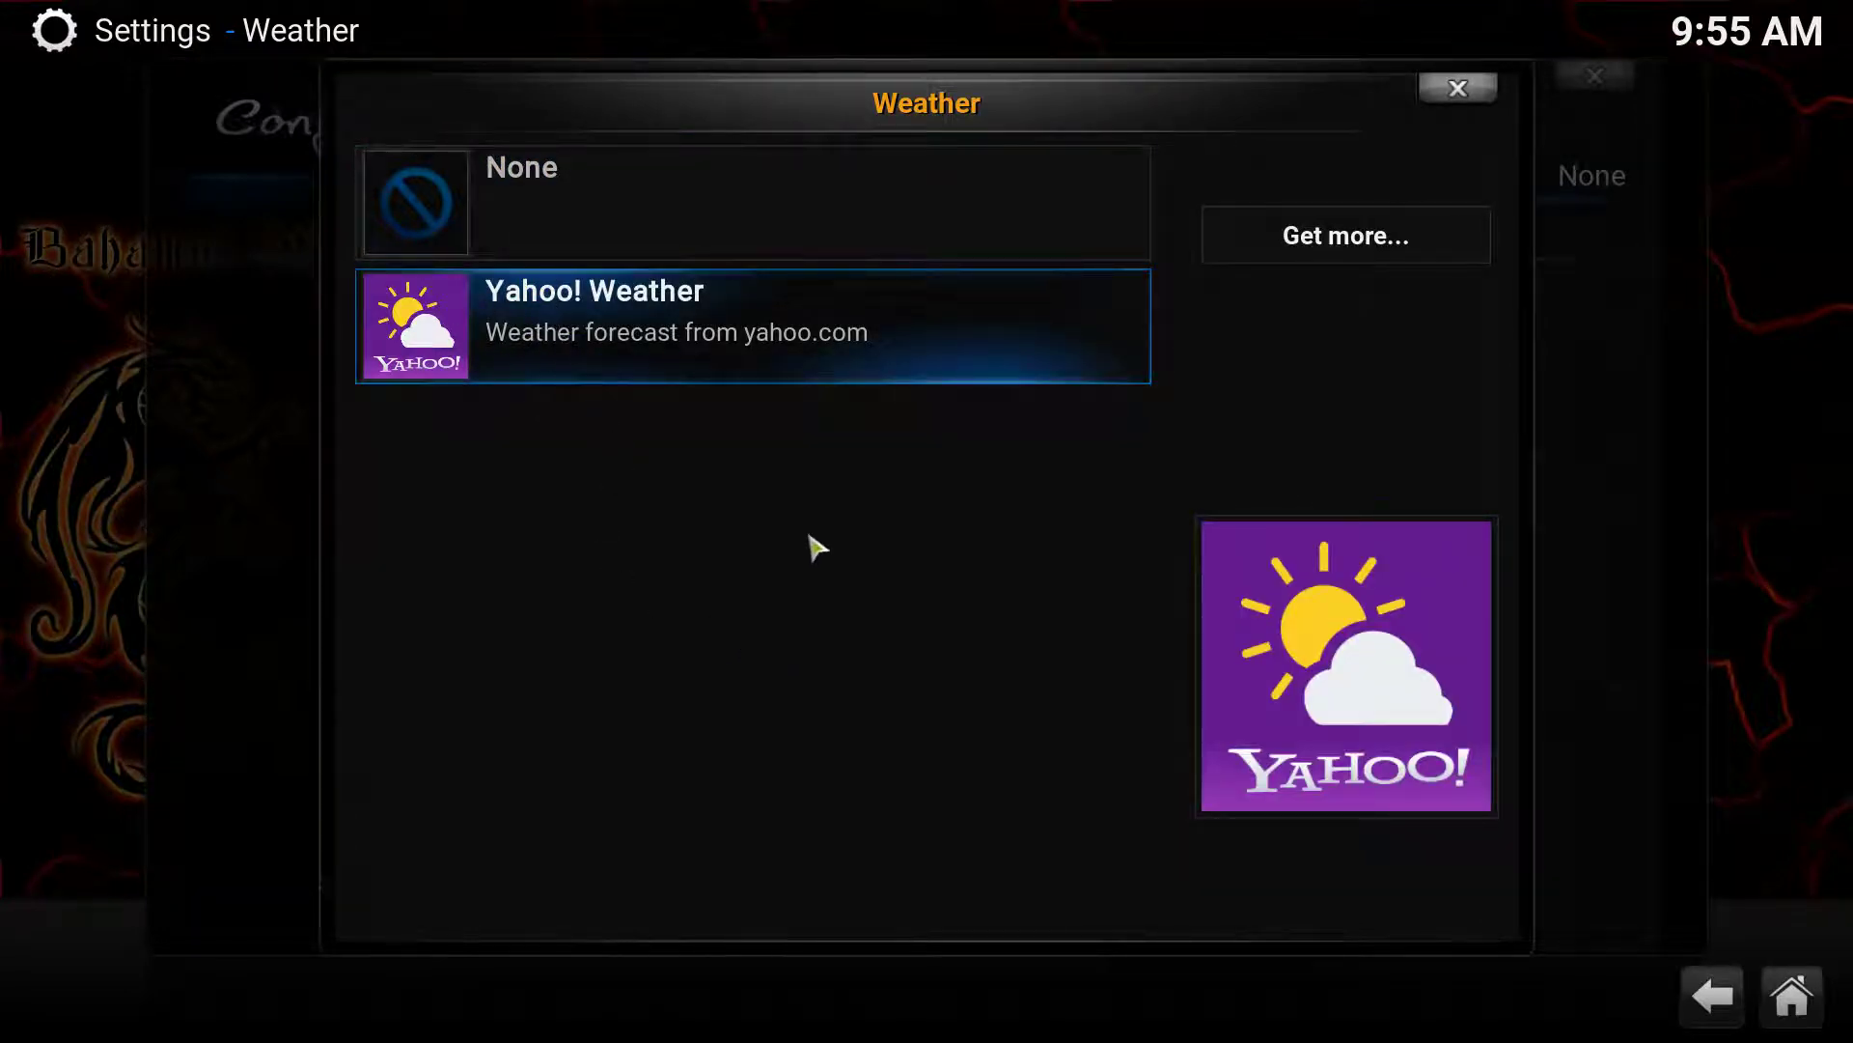
click(1378, 246)
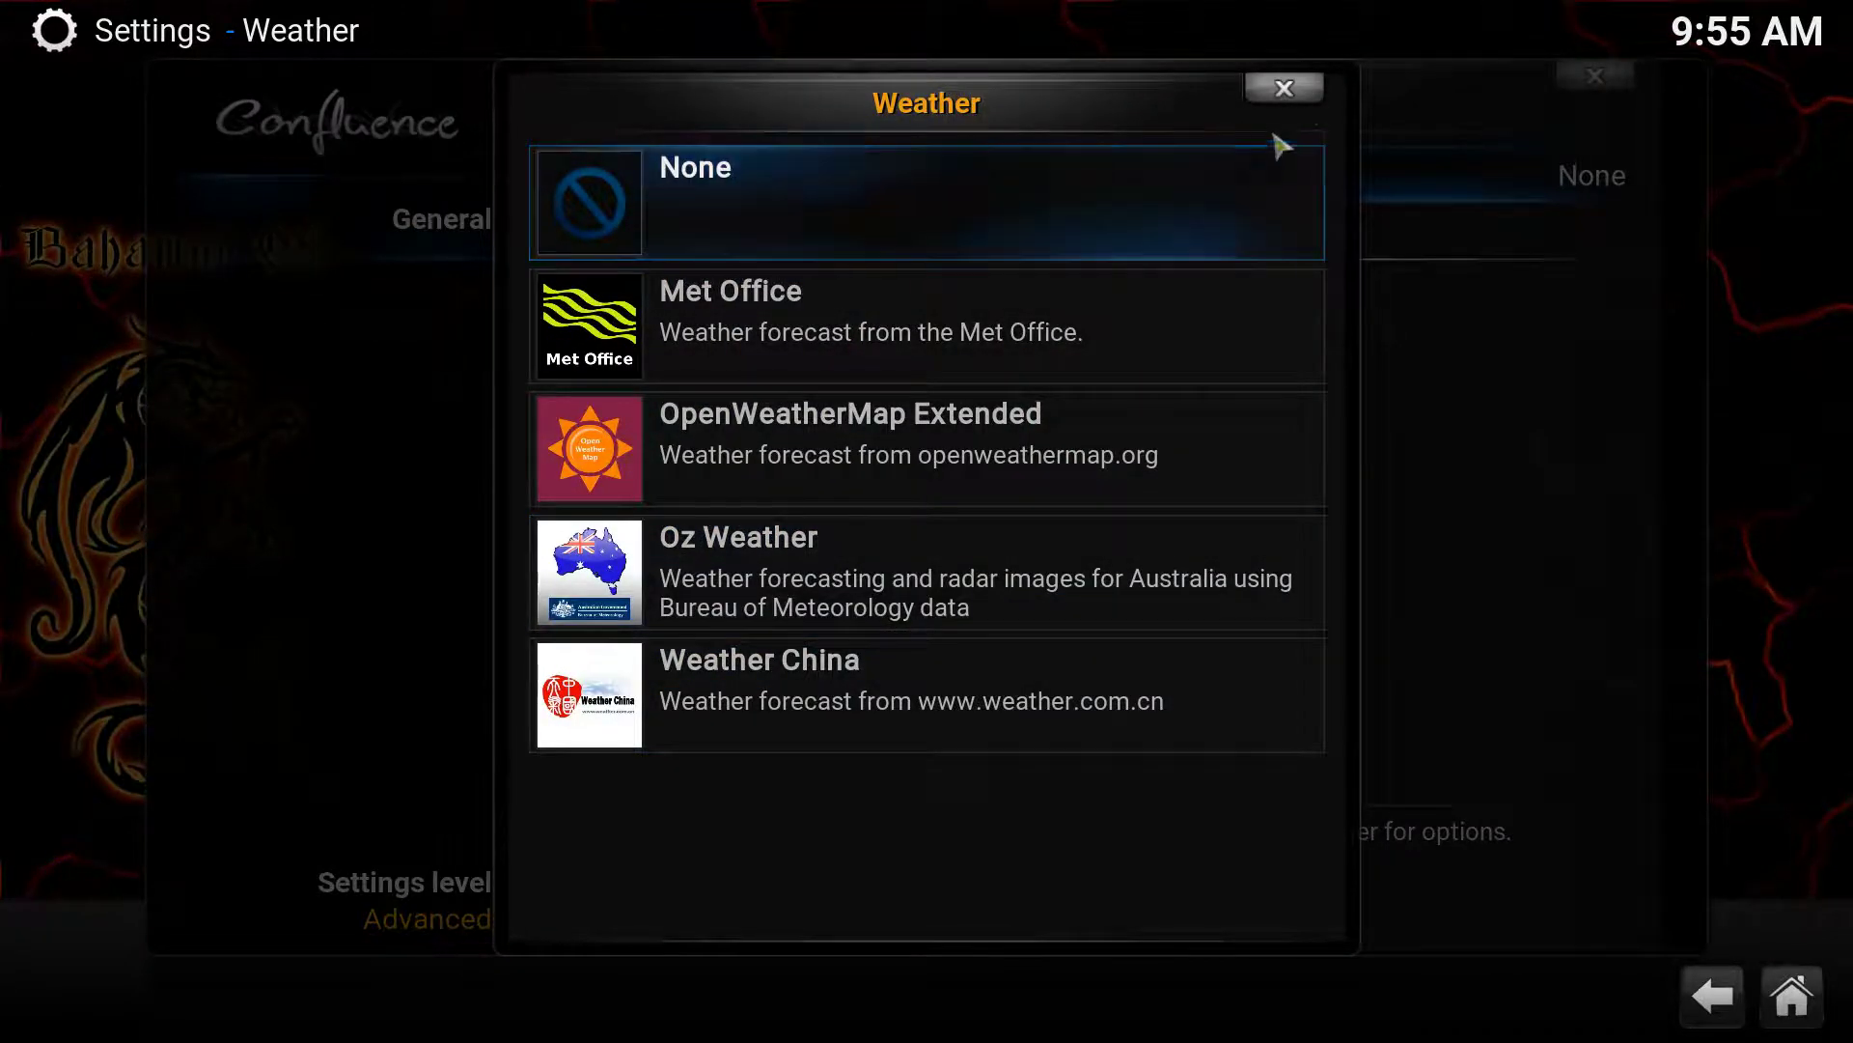
click(1315, 92)
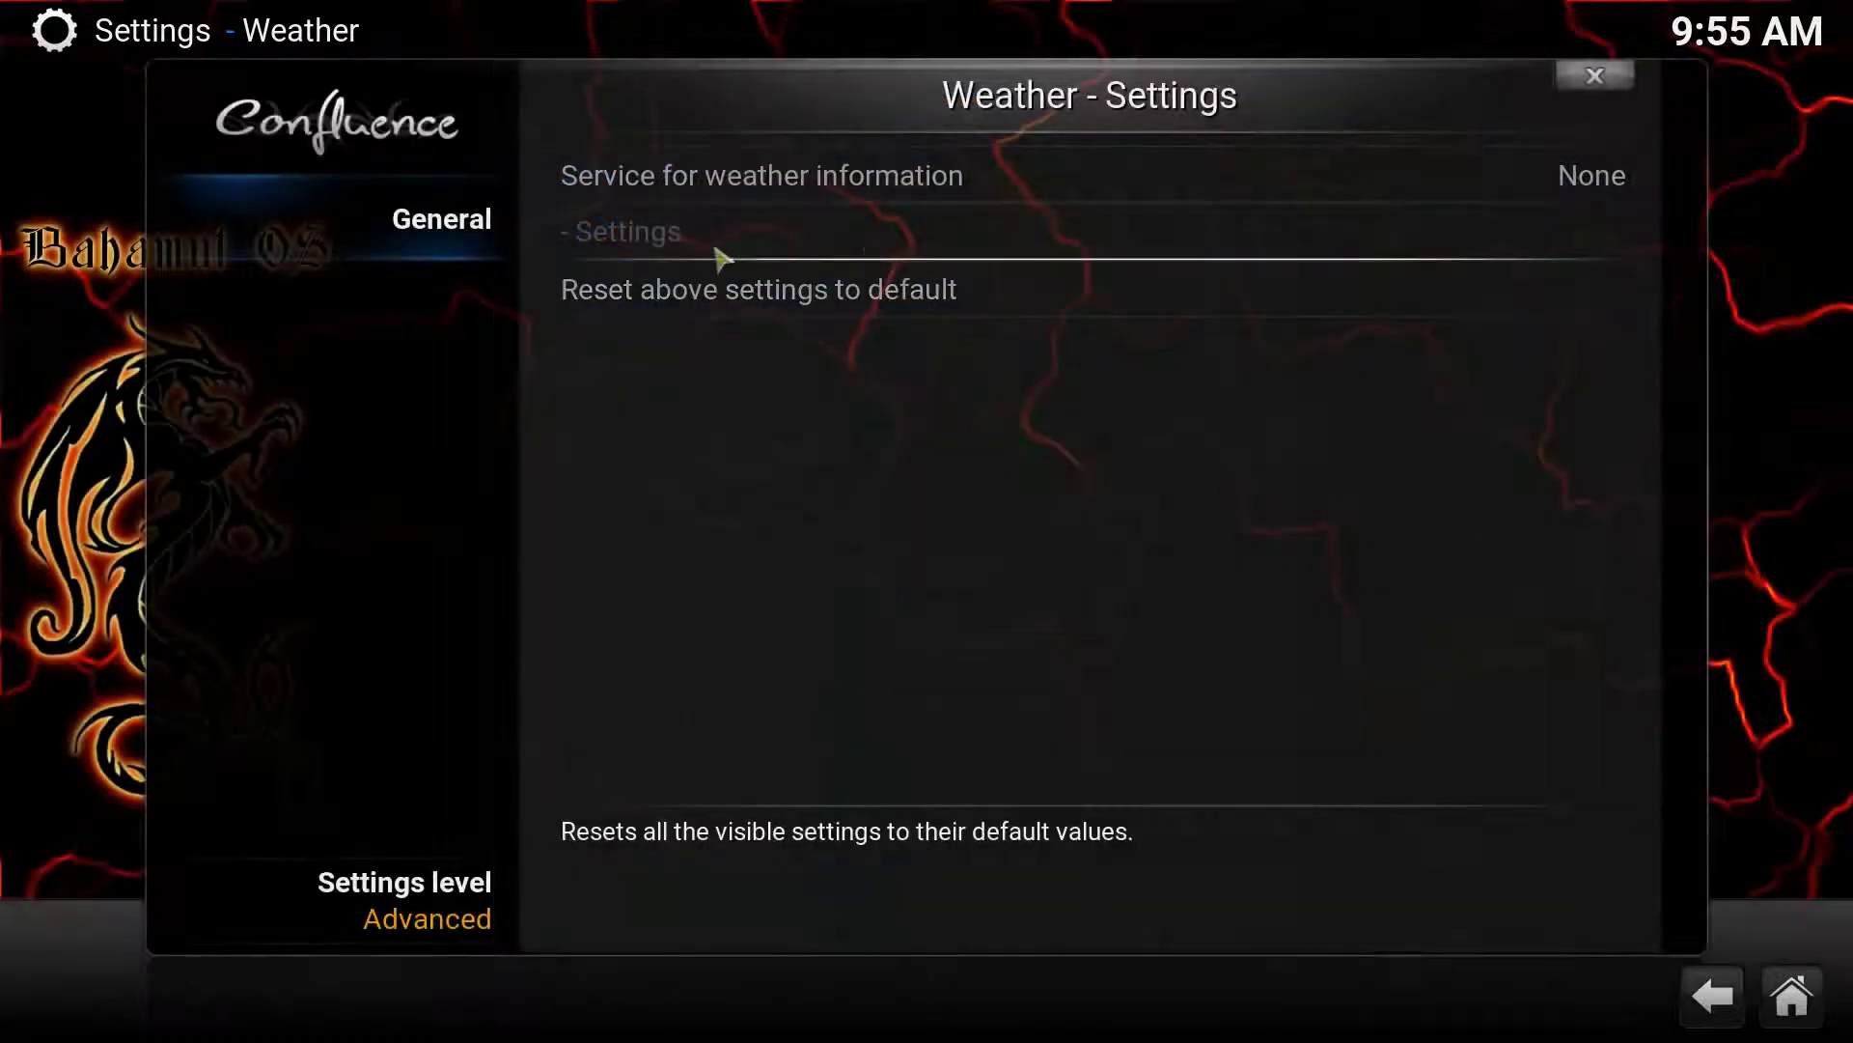
Choose Yahoo! Weather as the weather service, set its Location 1 to Chicago (Illinois - US), and exit the settings
click(972, 177)
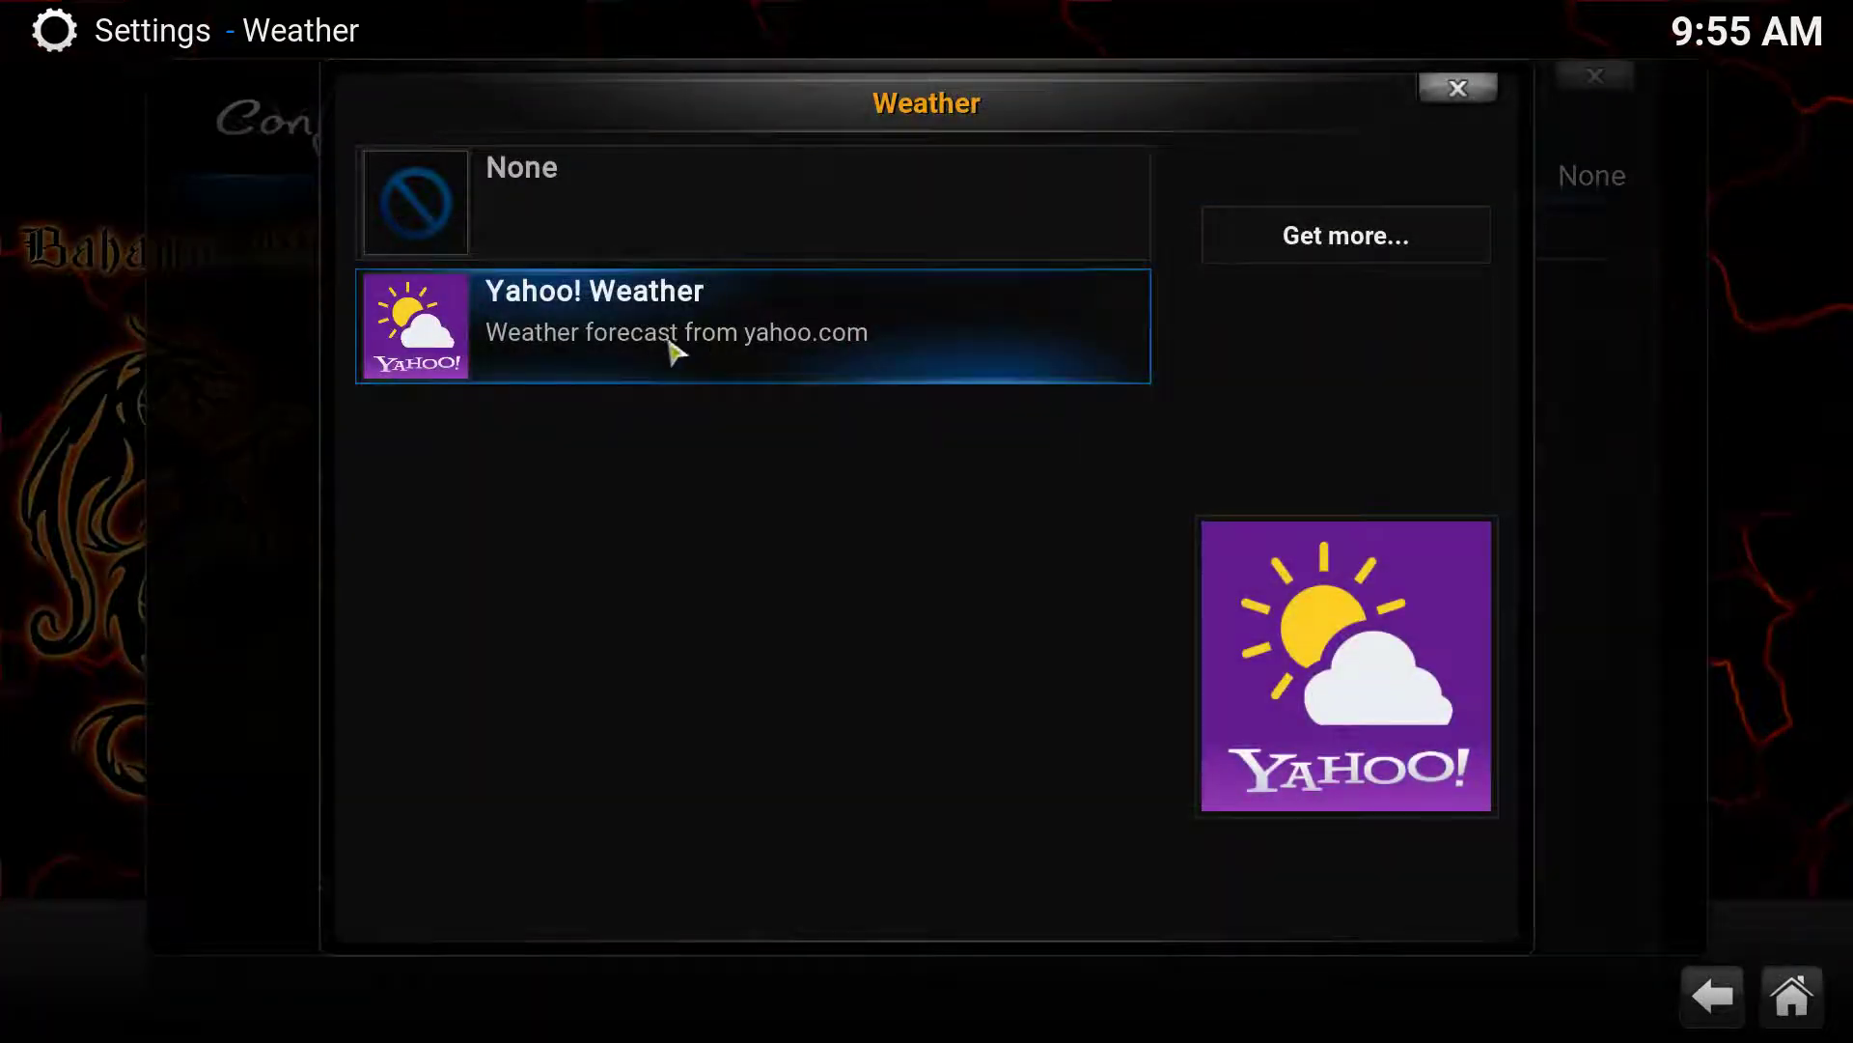
click(592, 340)
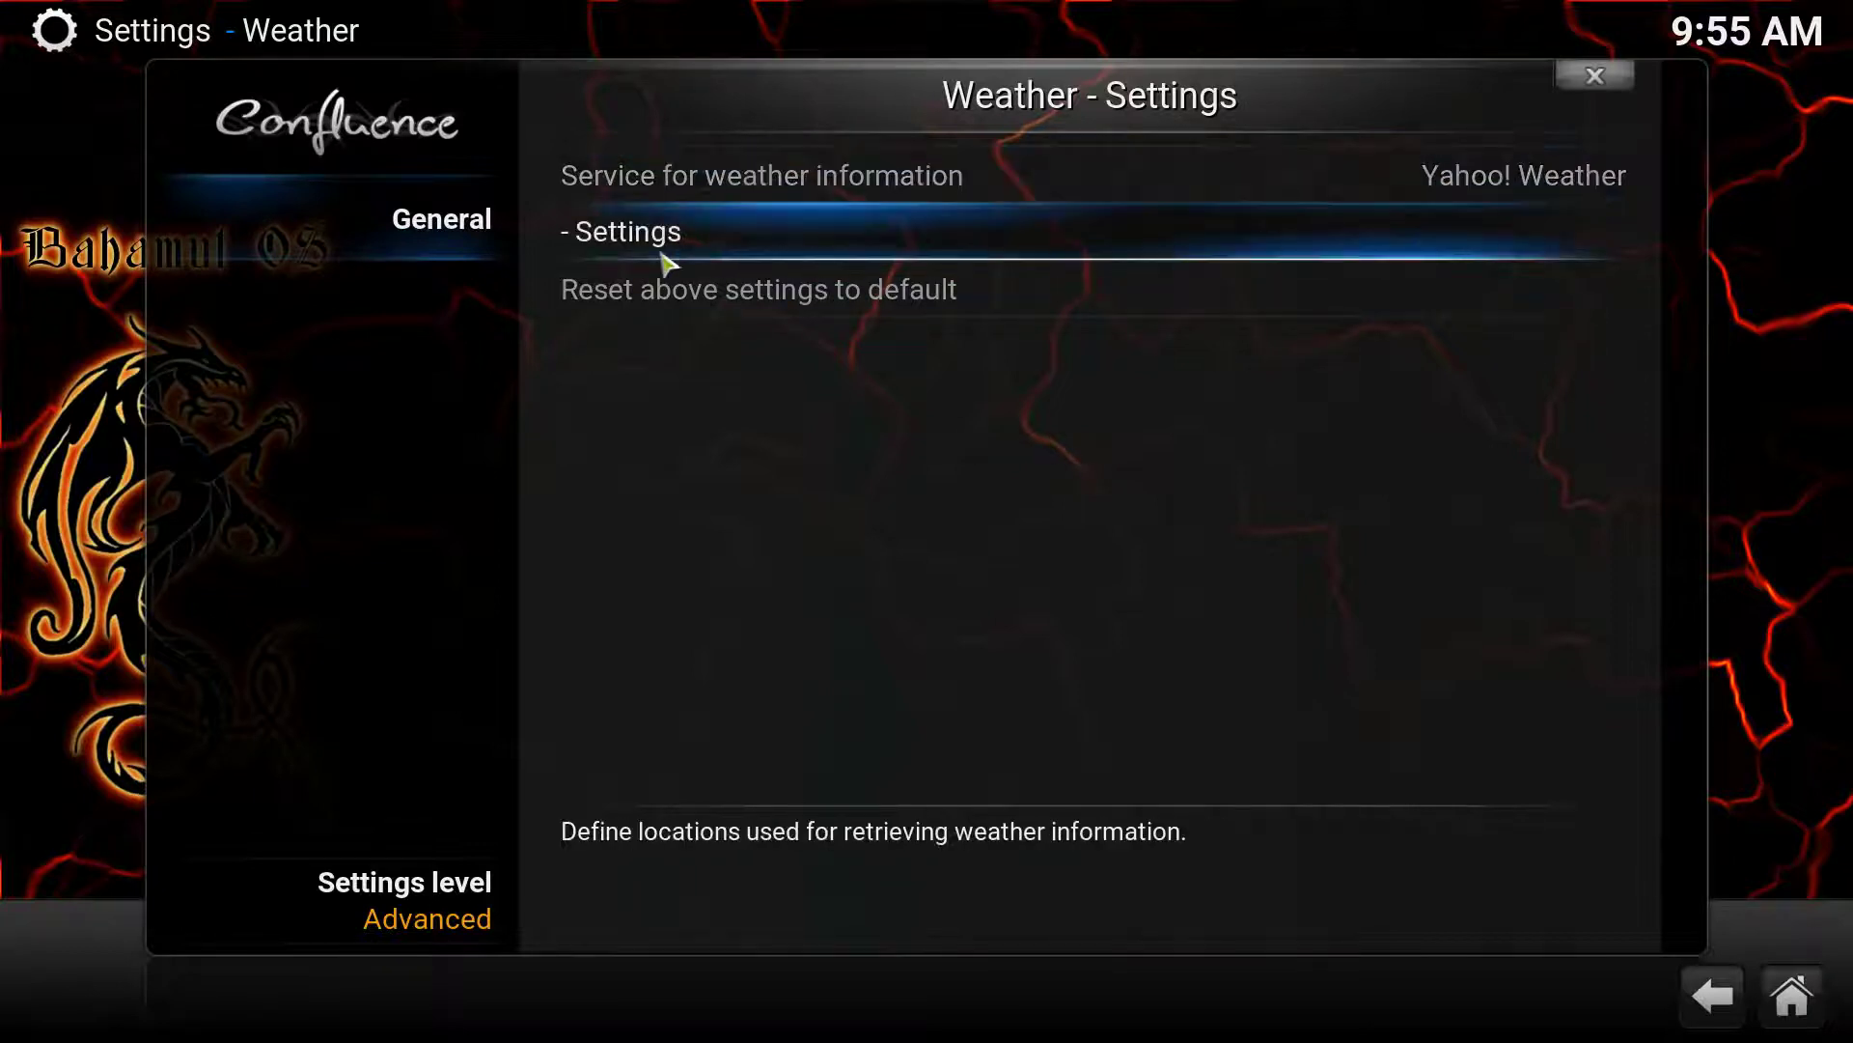
click(620, 255)
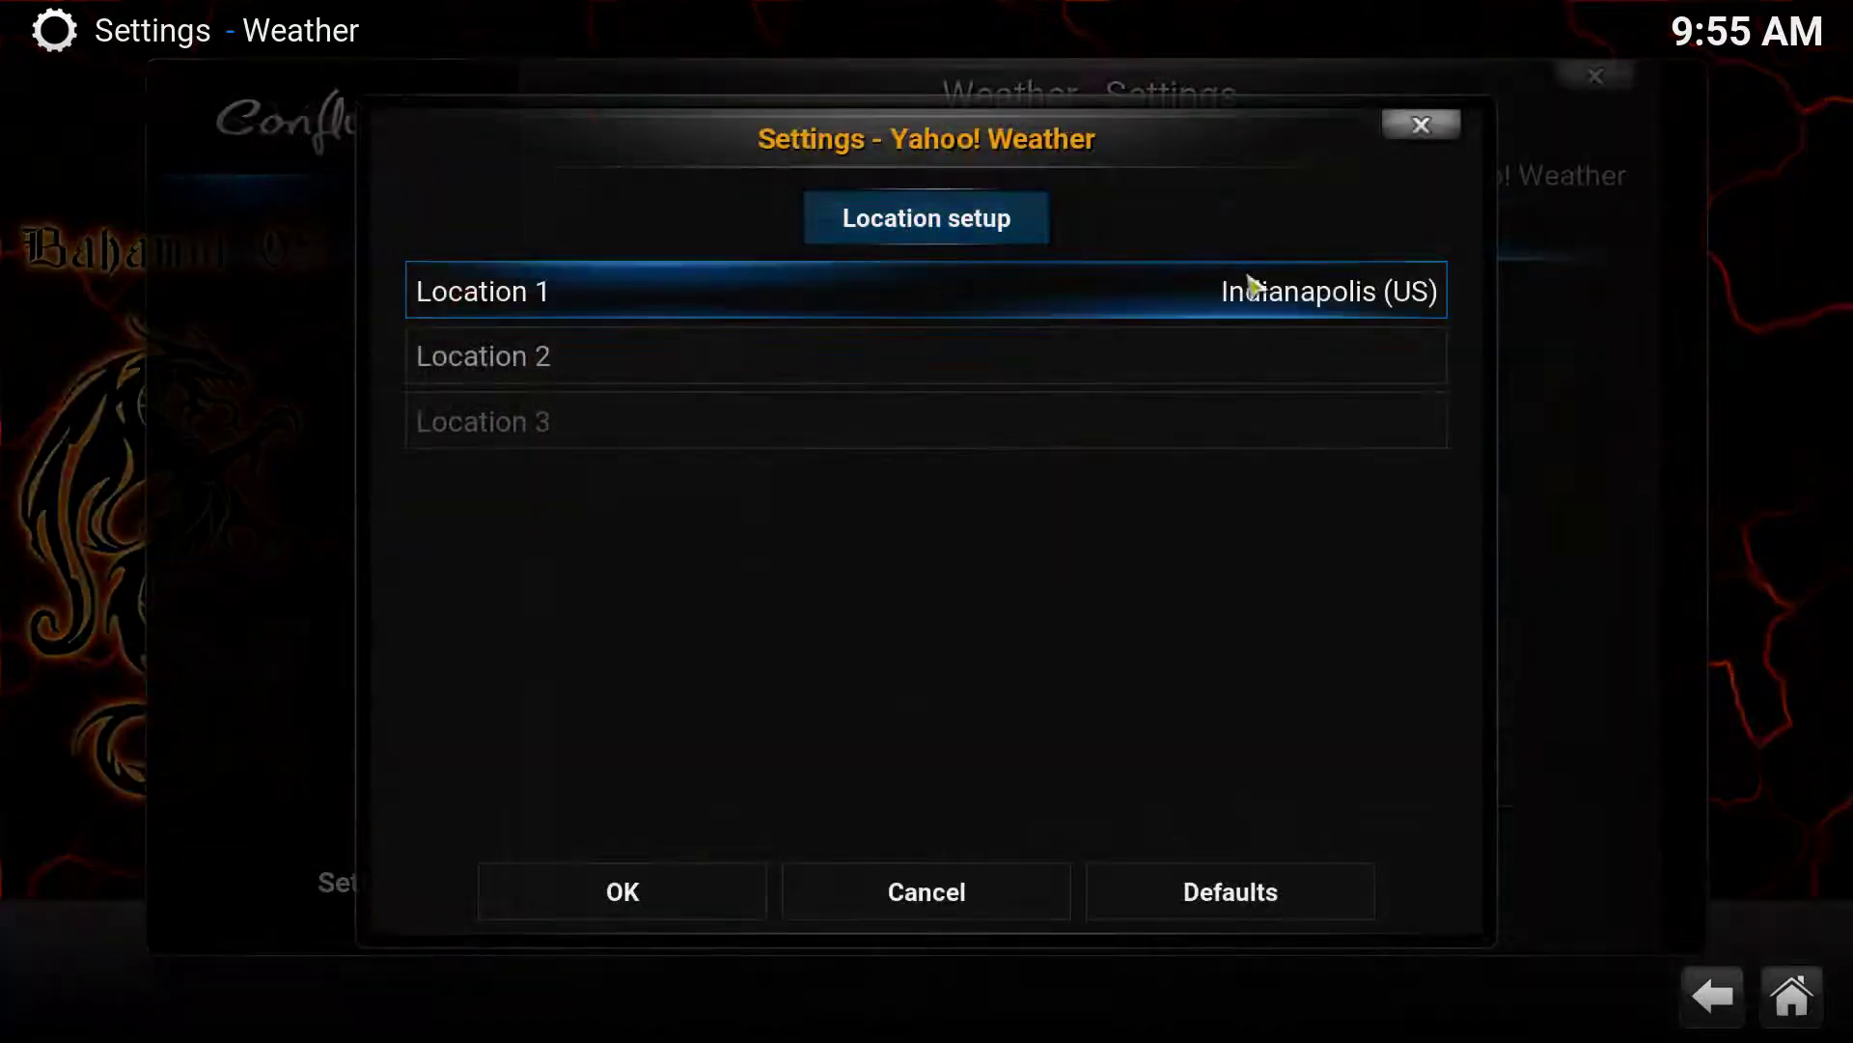
click(1179, 296)
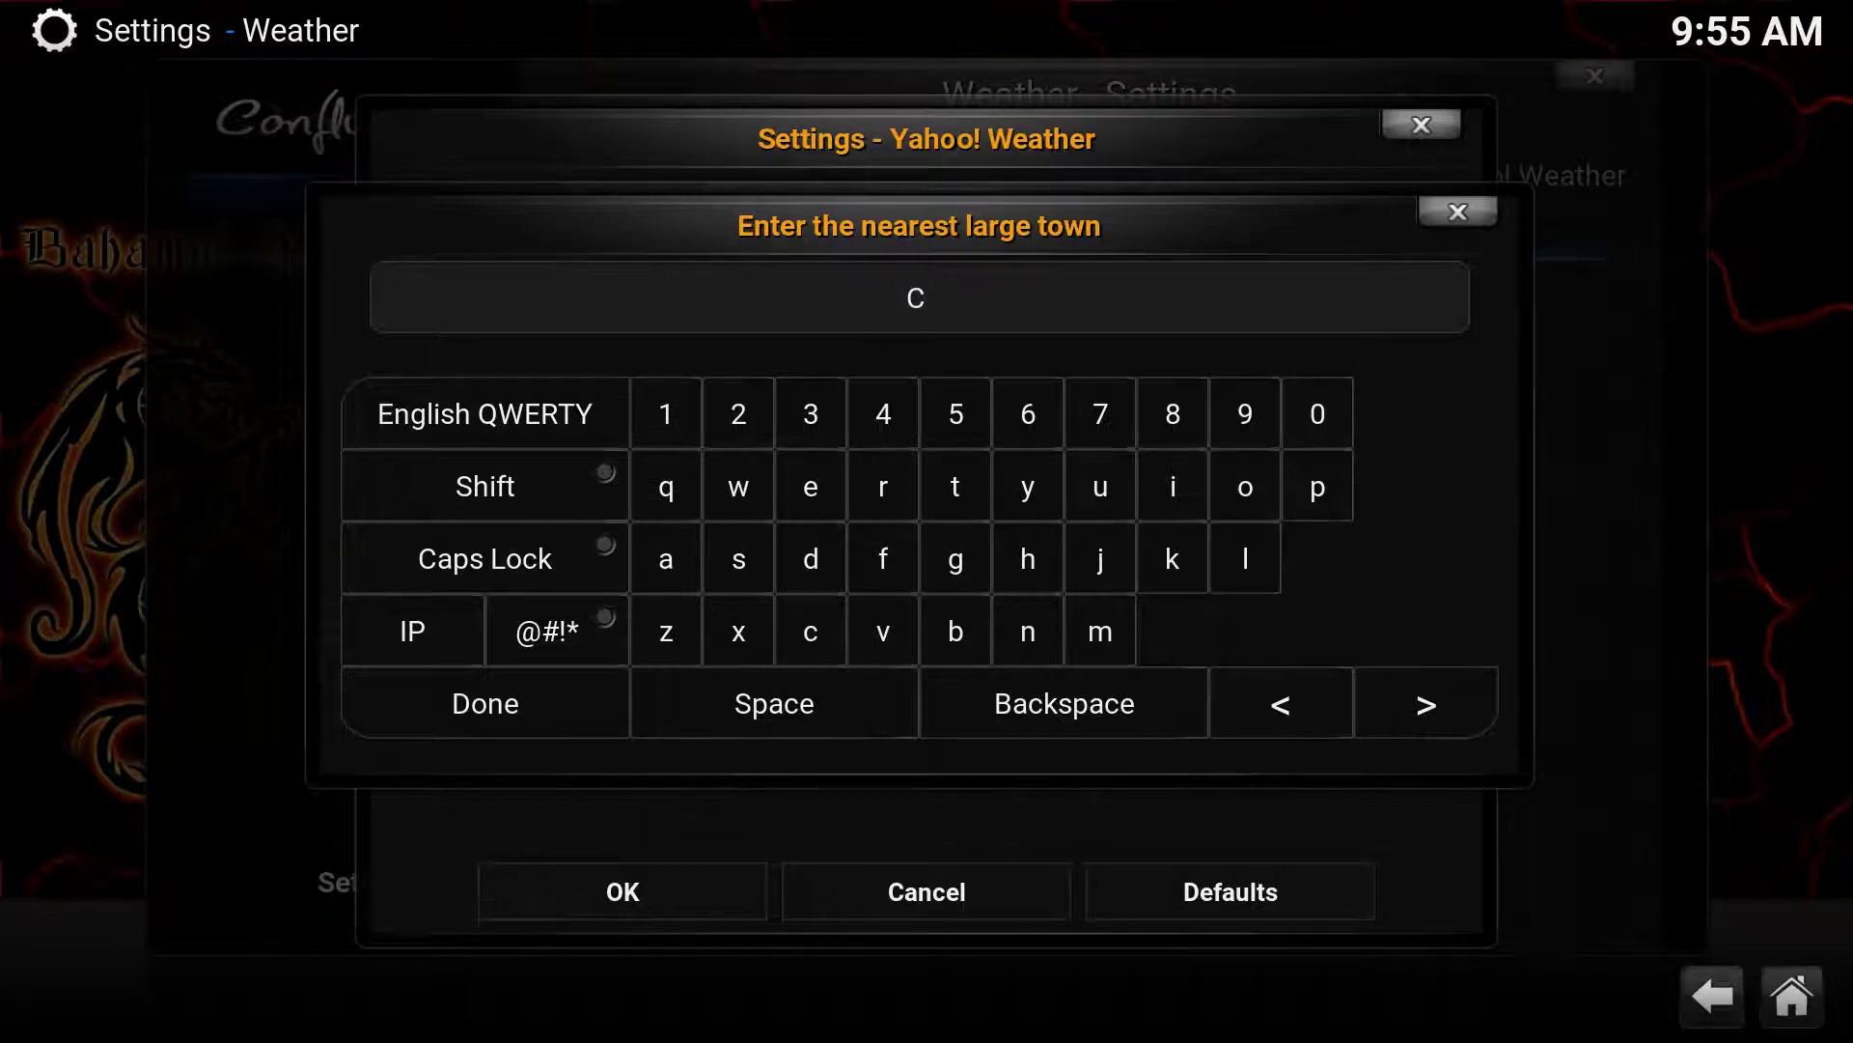
text(cago, IL)
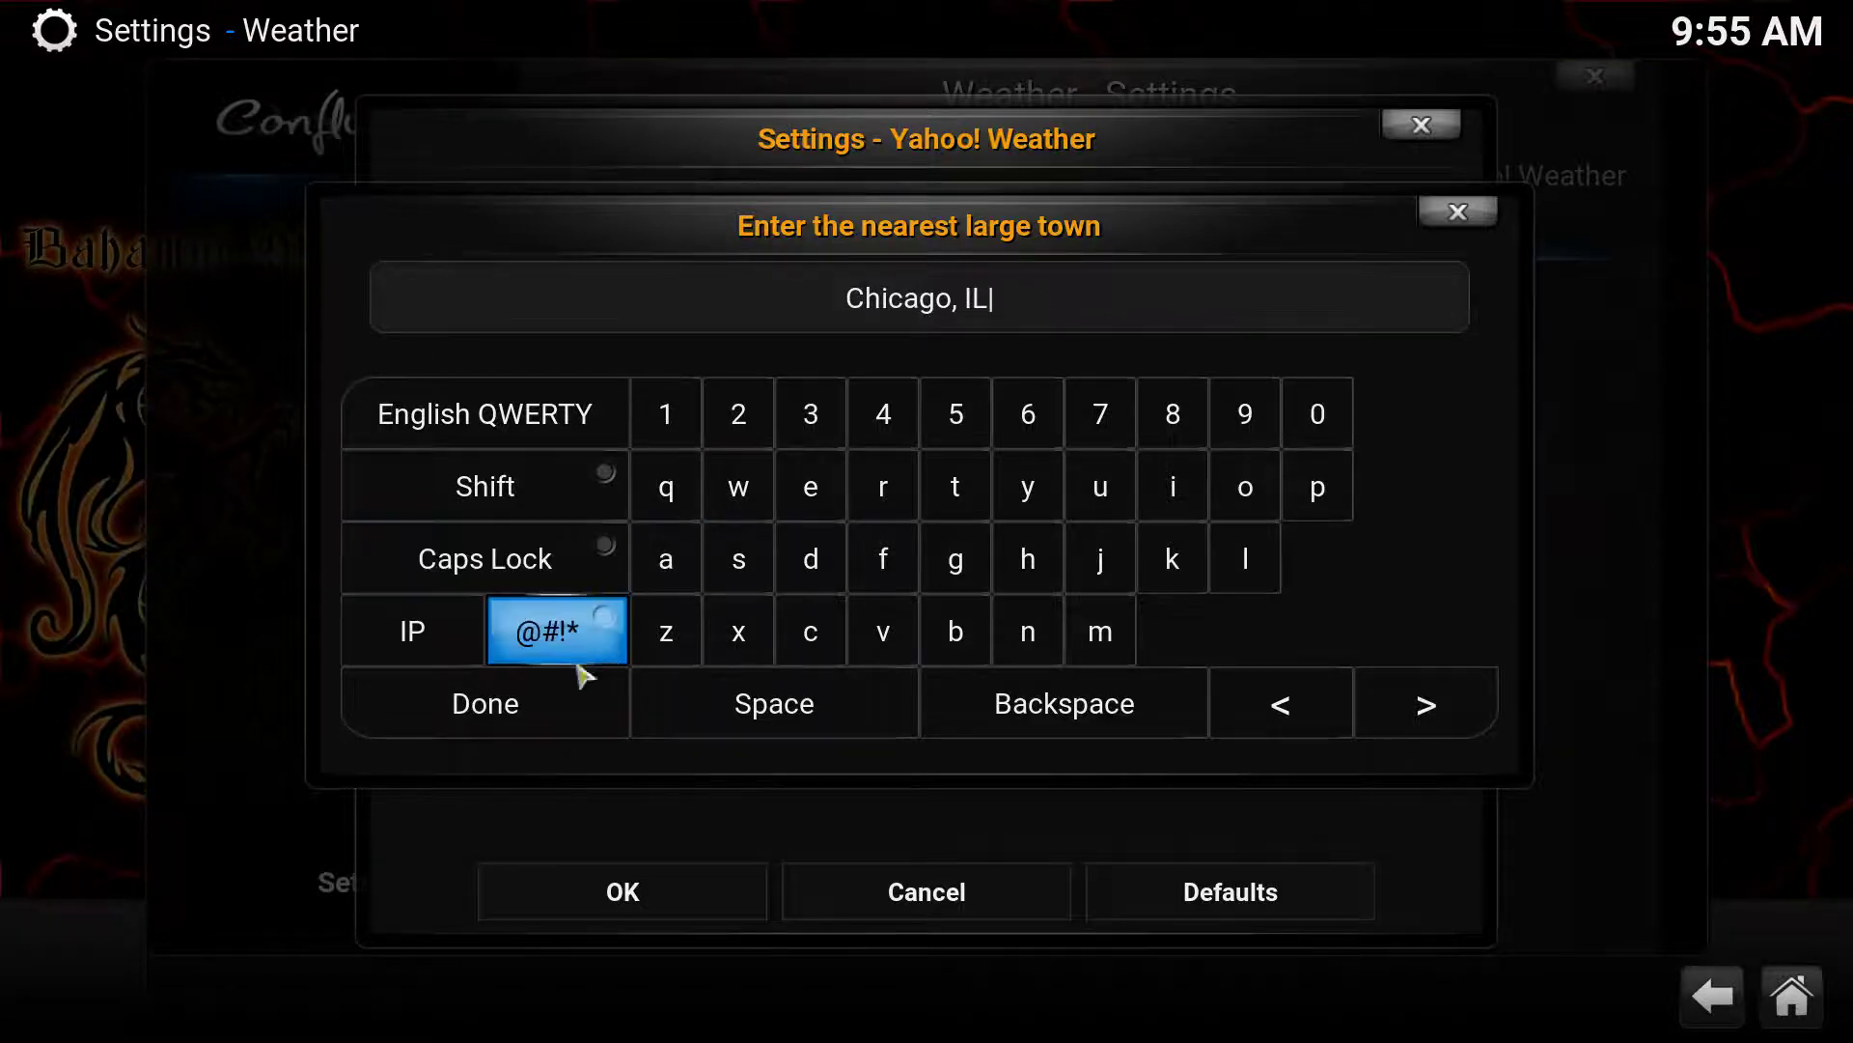
click(608, 704)
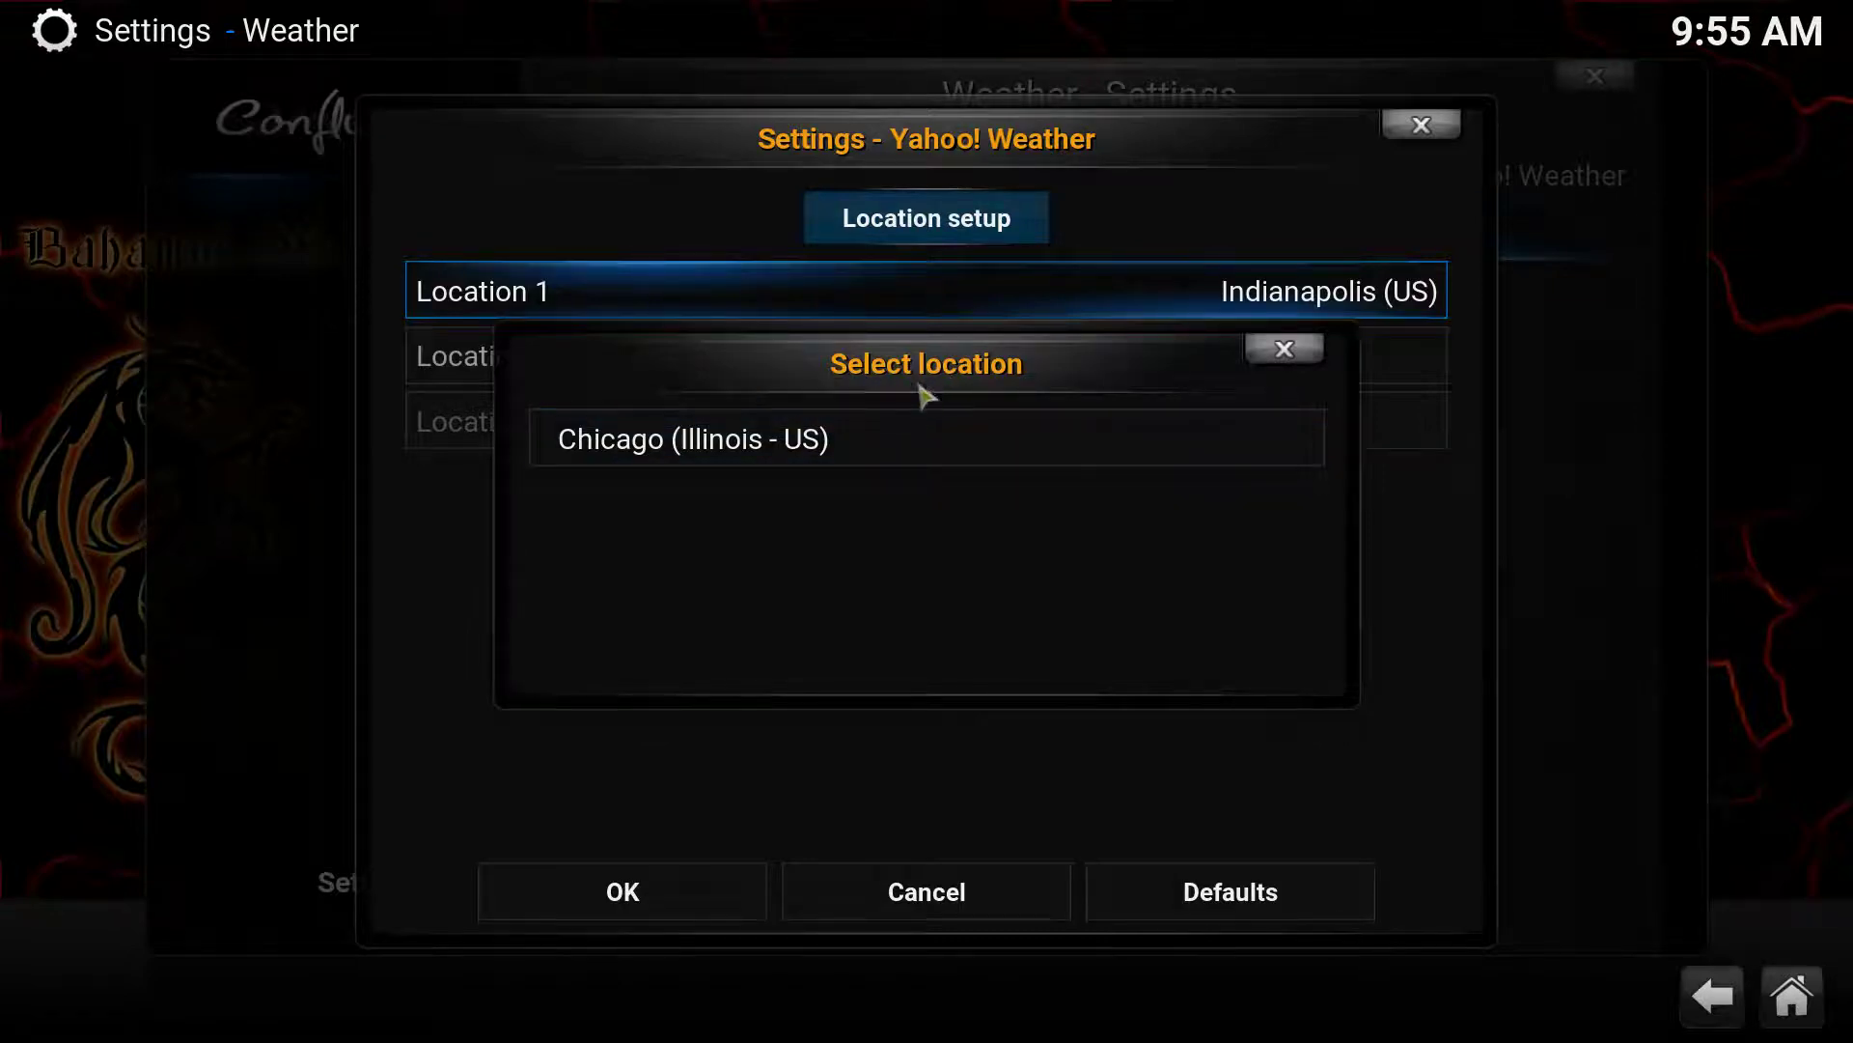
click(724, 451)
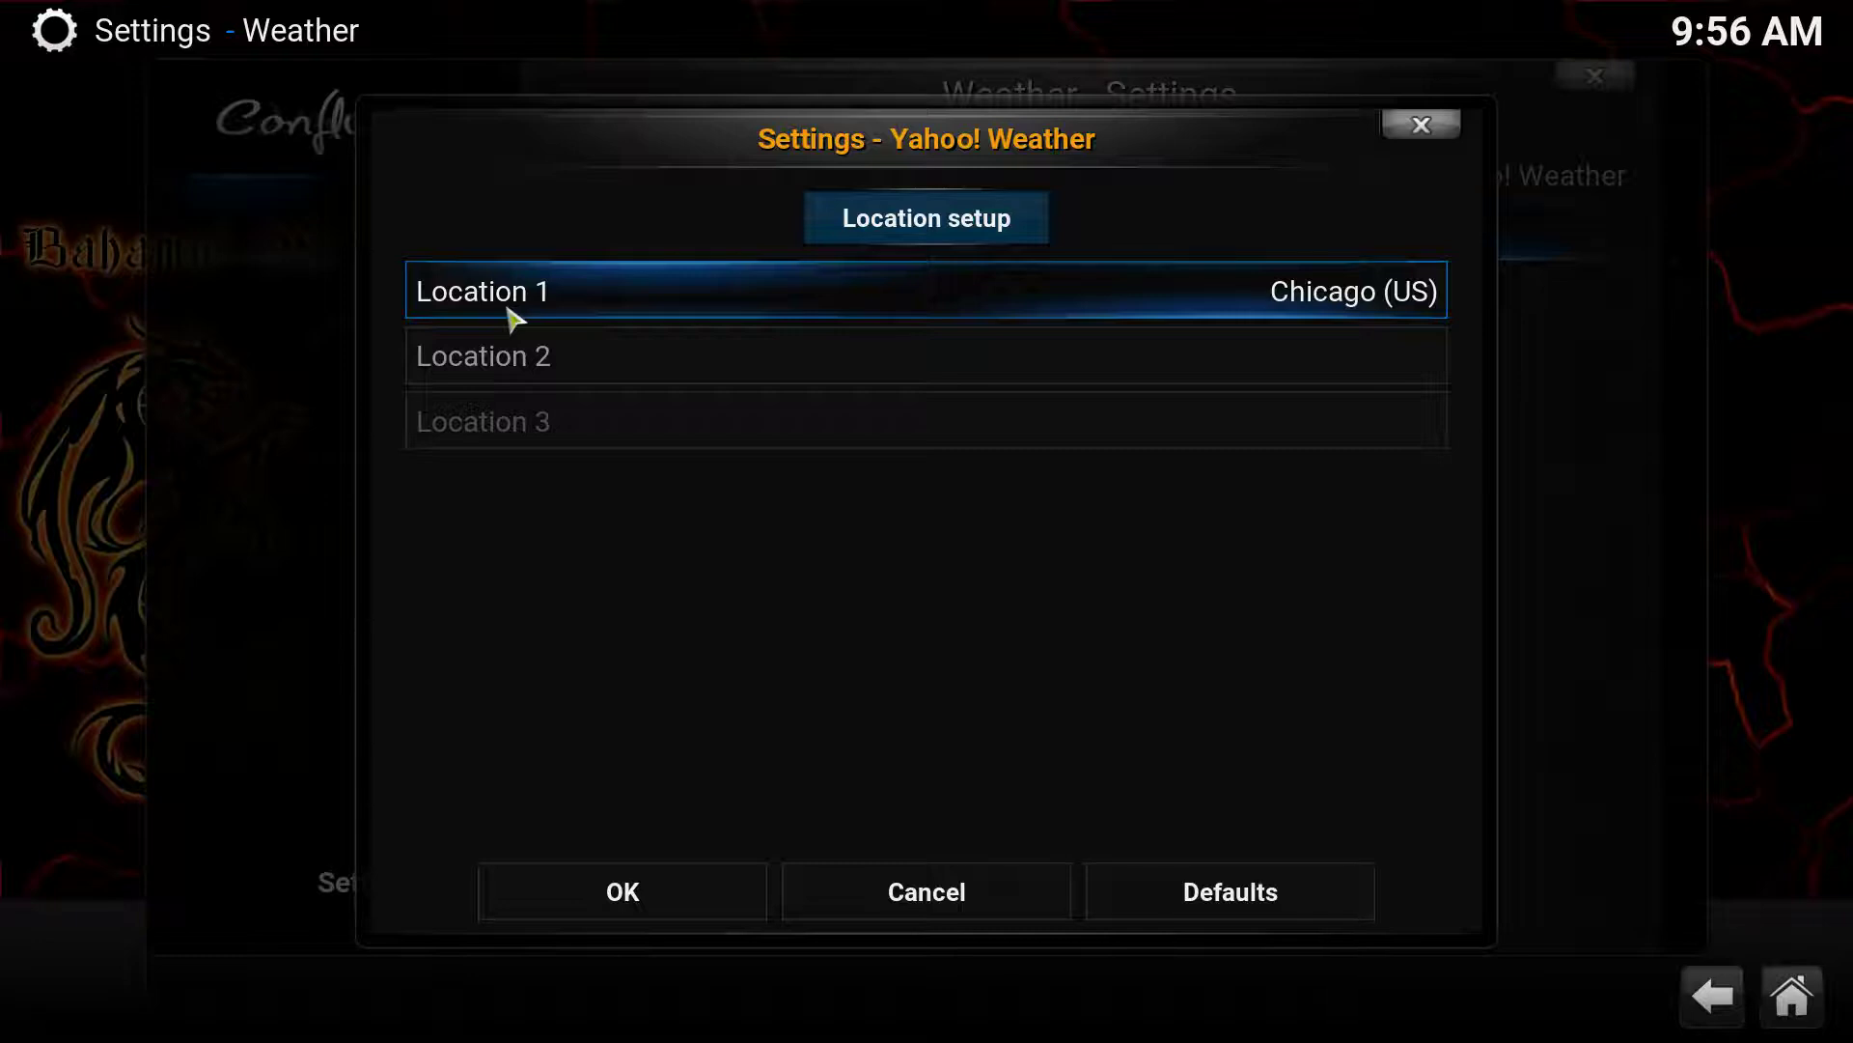
click(625, 892)
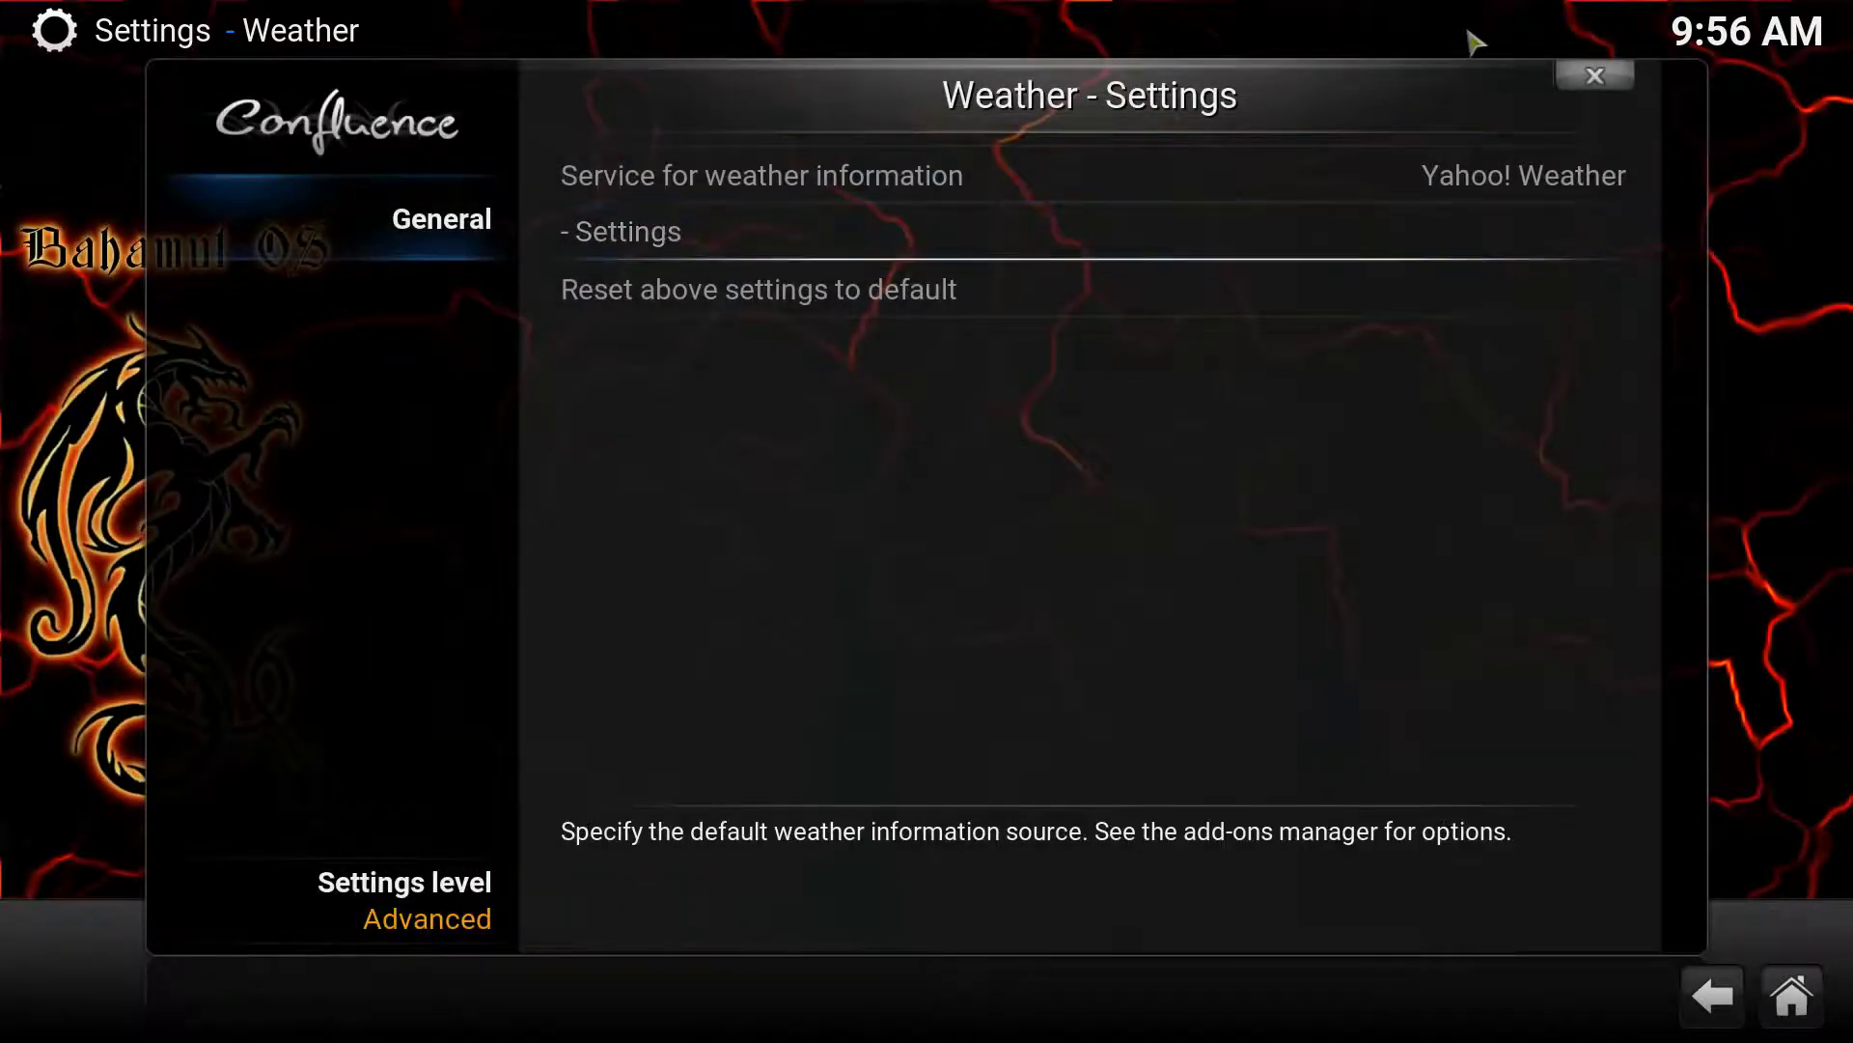
click(1579, 81)
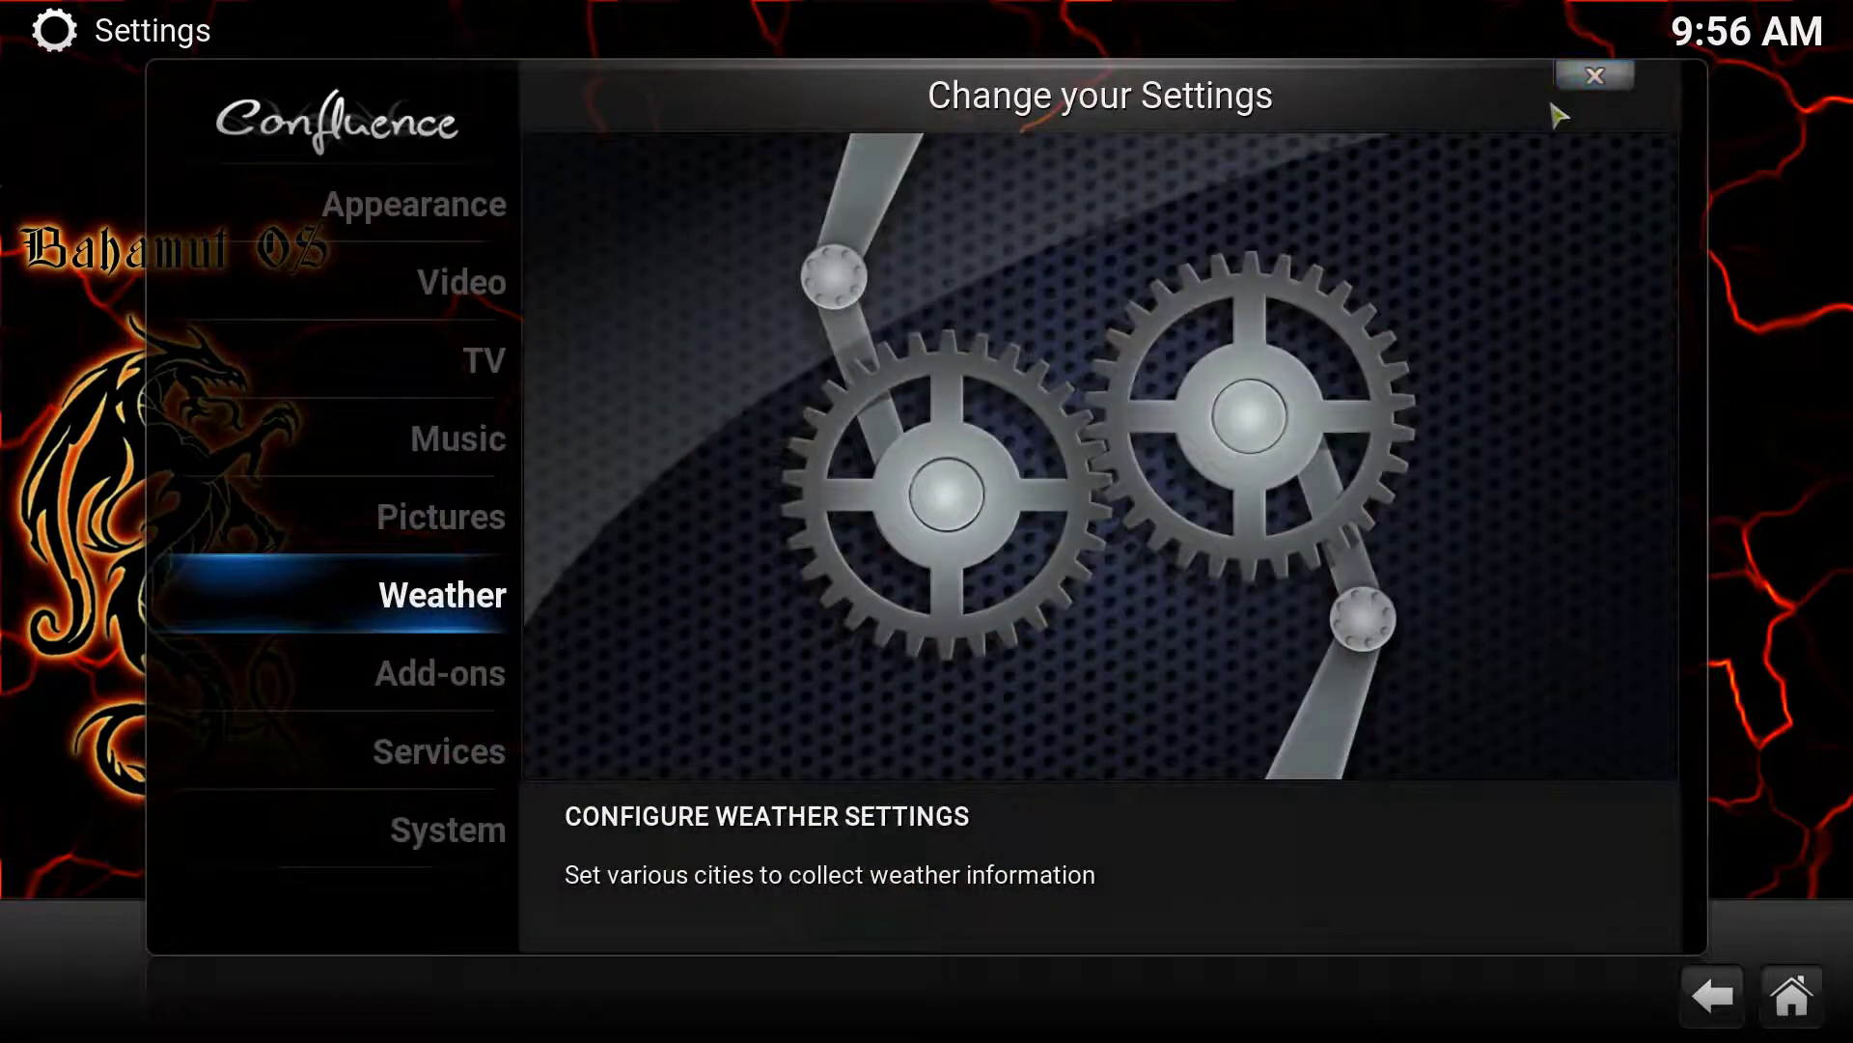
click(1602, 77)
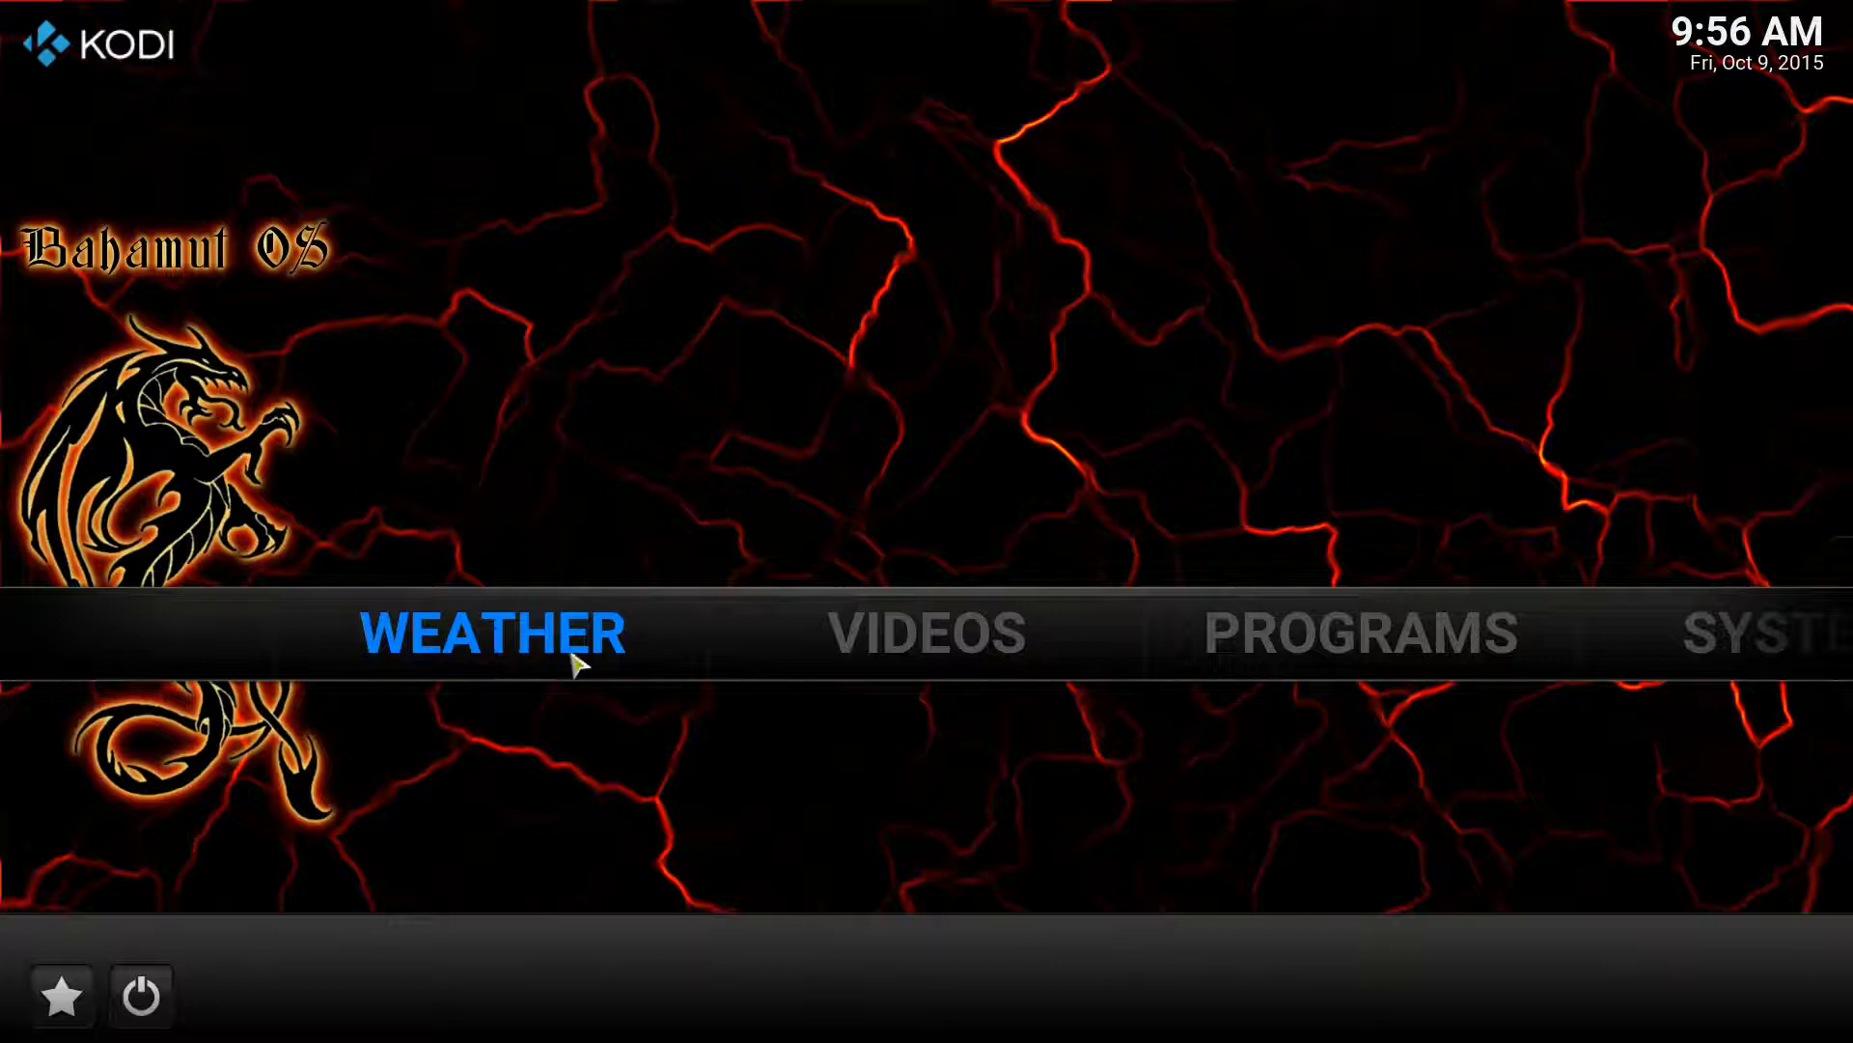
Look through the current conditions and daily forecast for Chicago, and return to the home screen
click(504, 639)
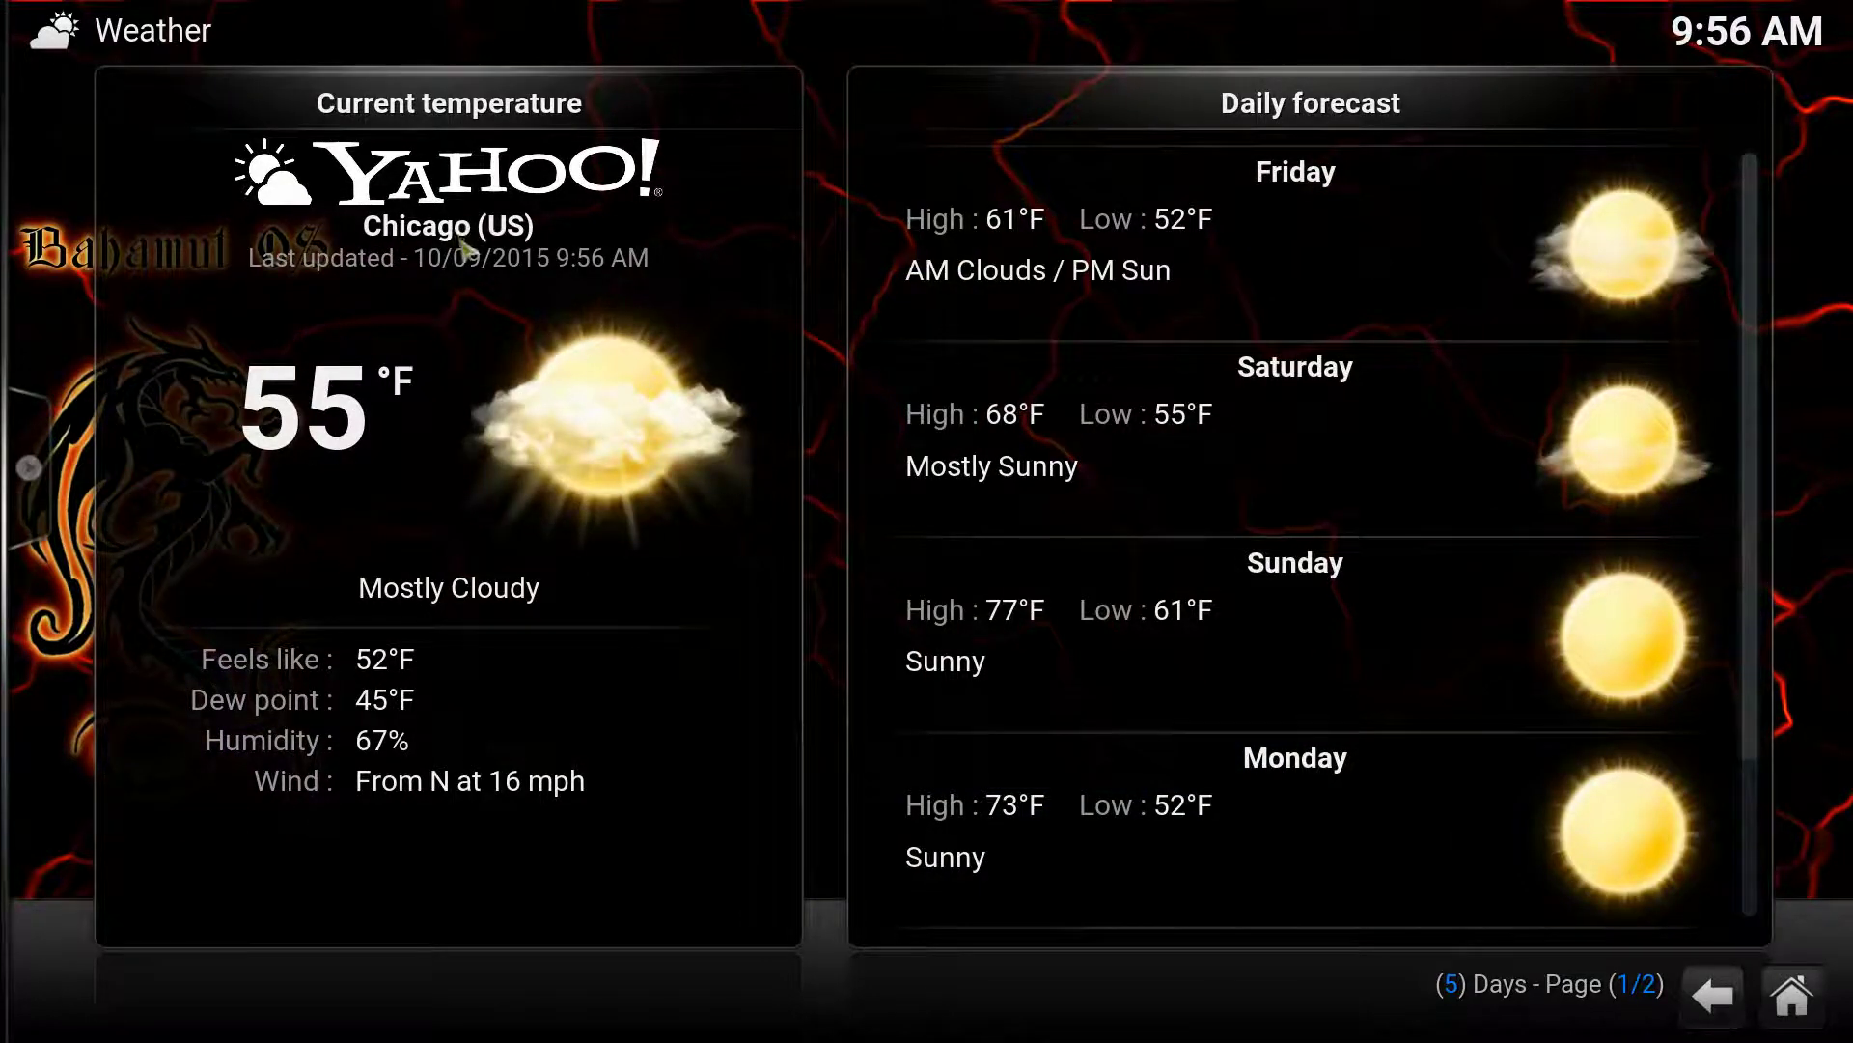
key(Down)
key(Down)
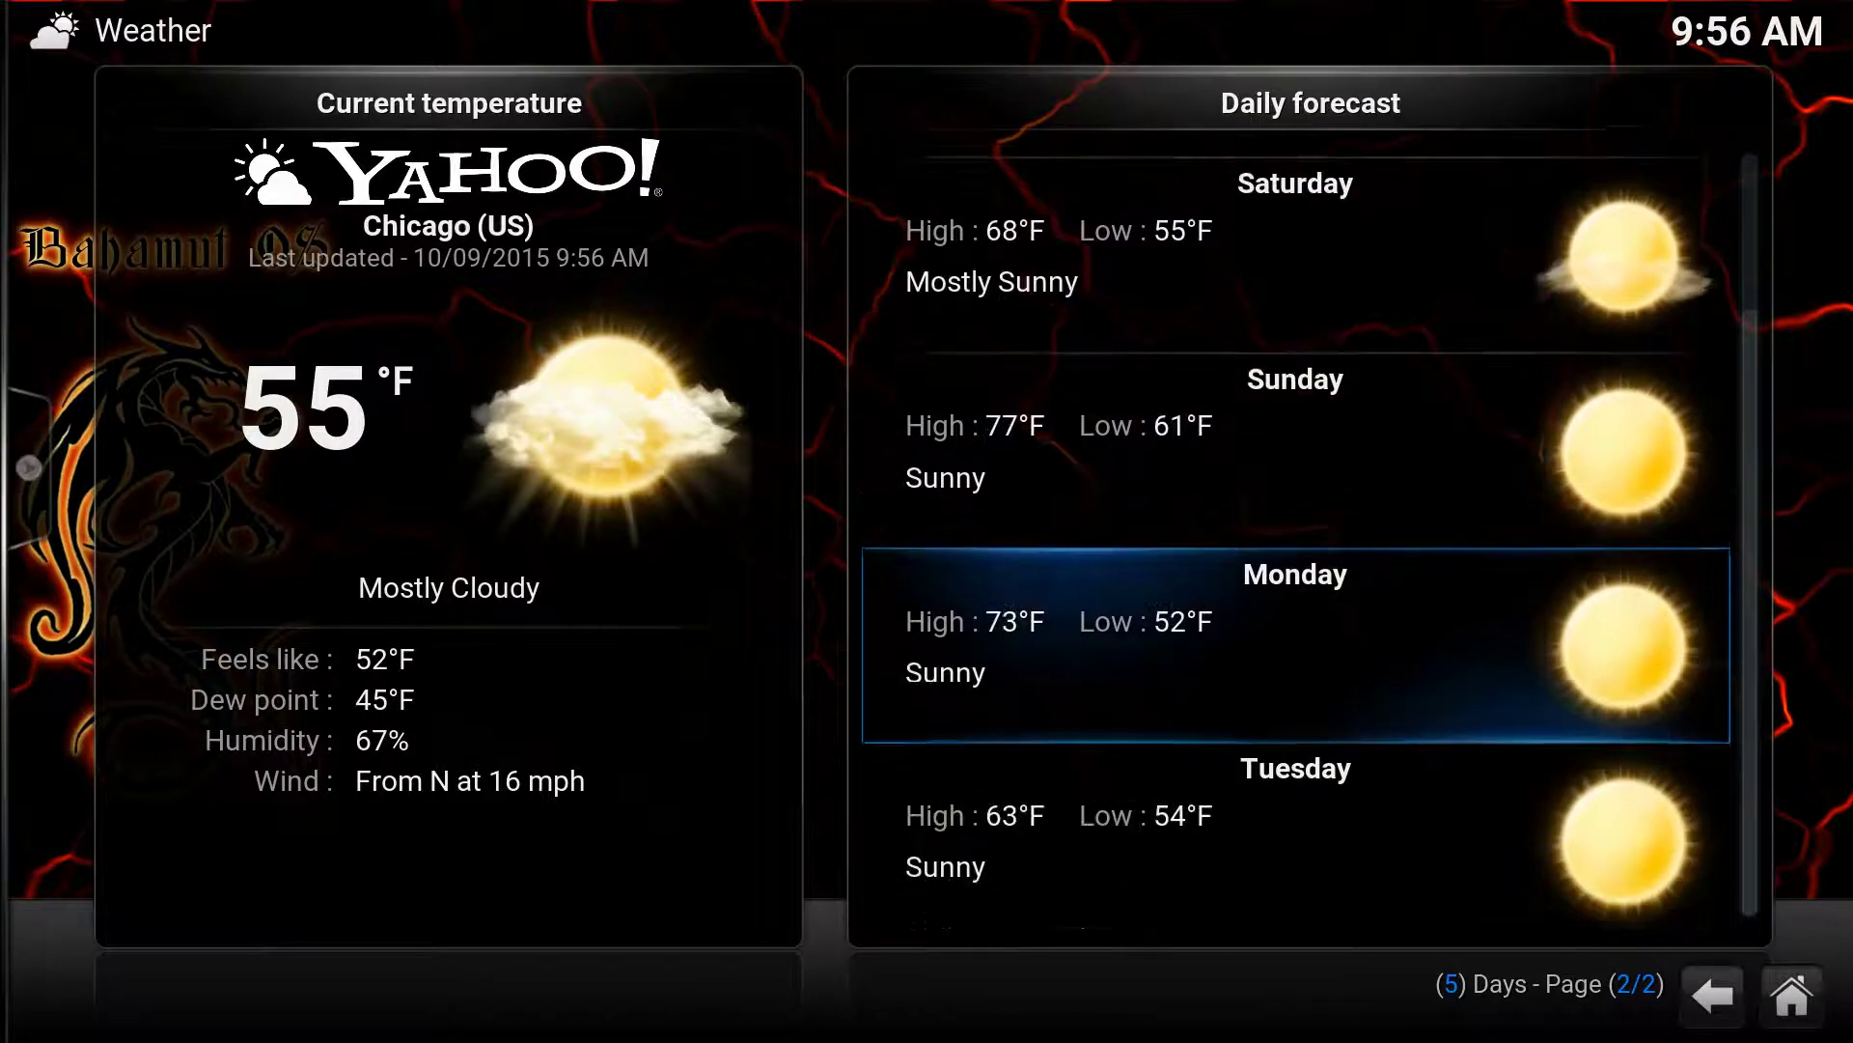
key(Up)
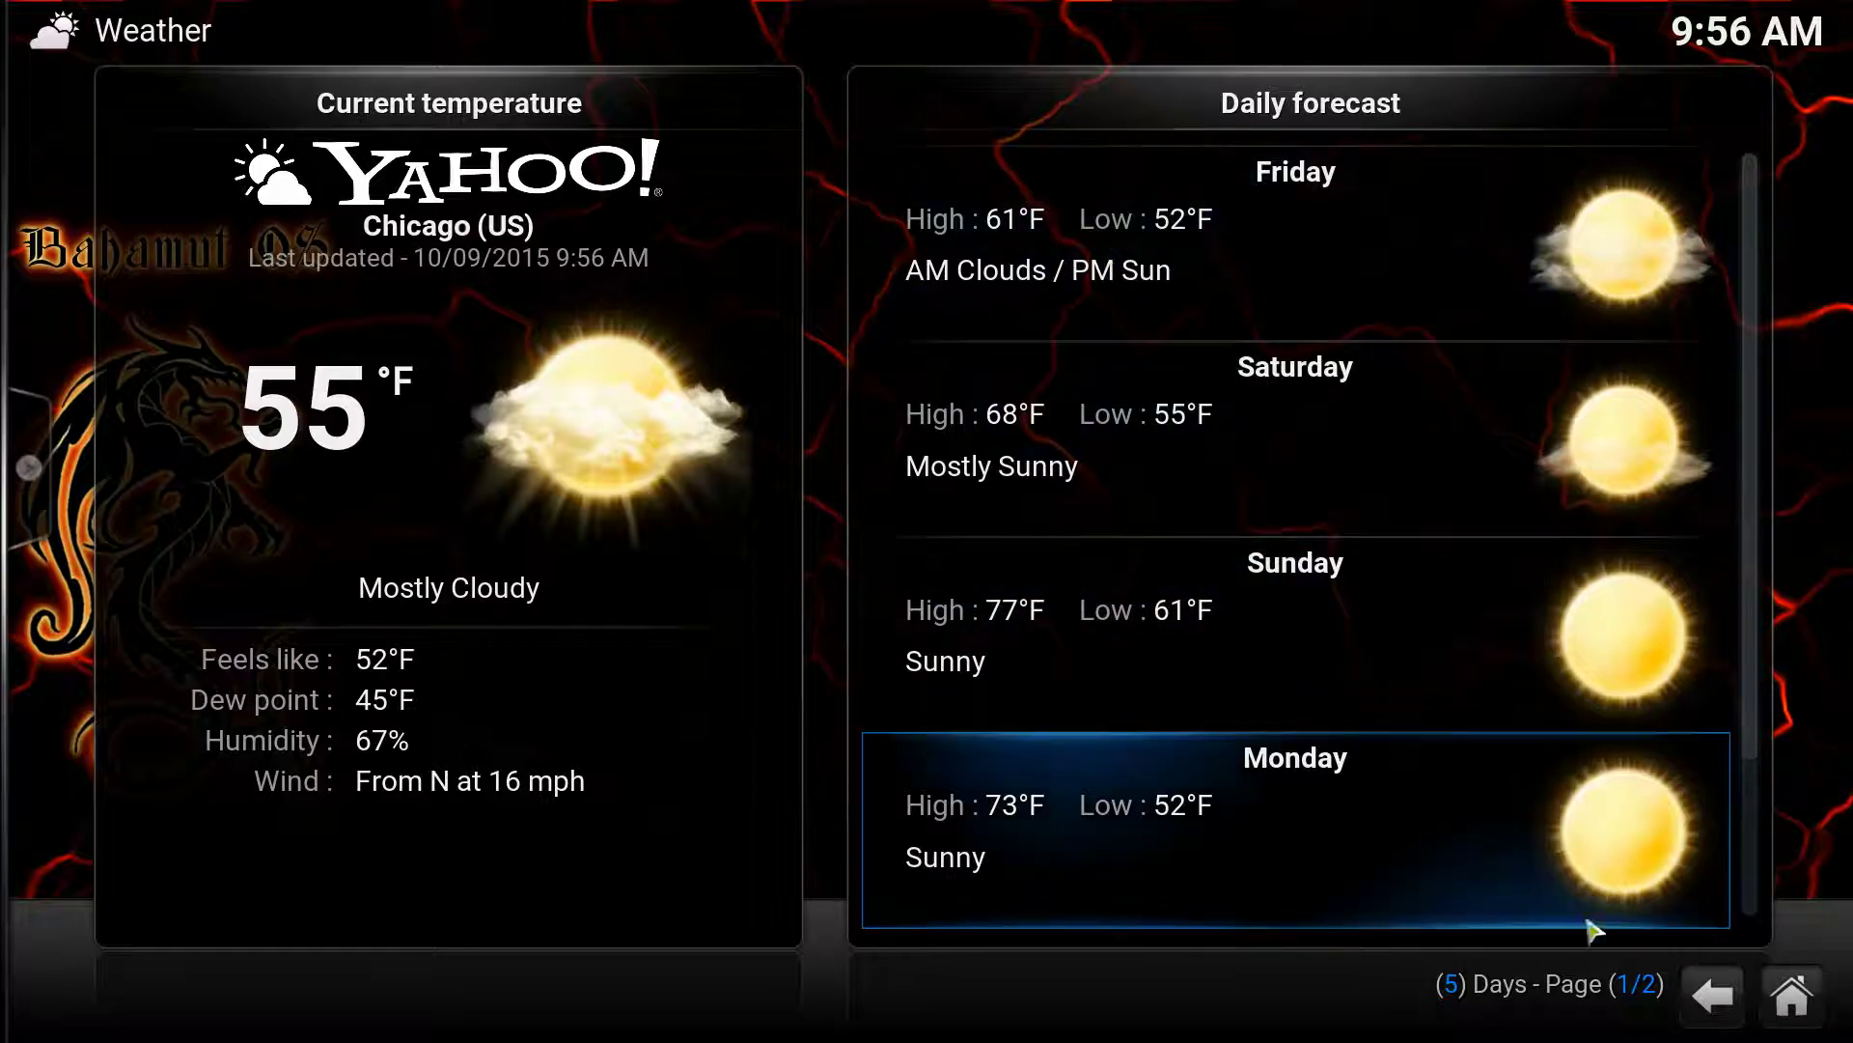
click(1791, 994)
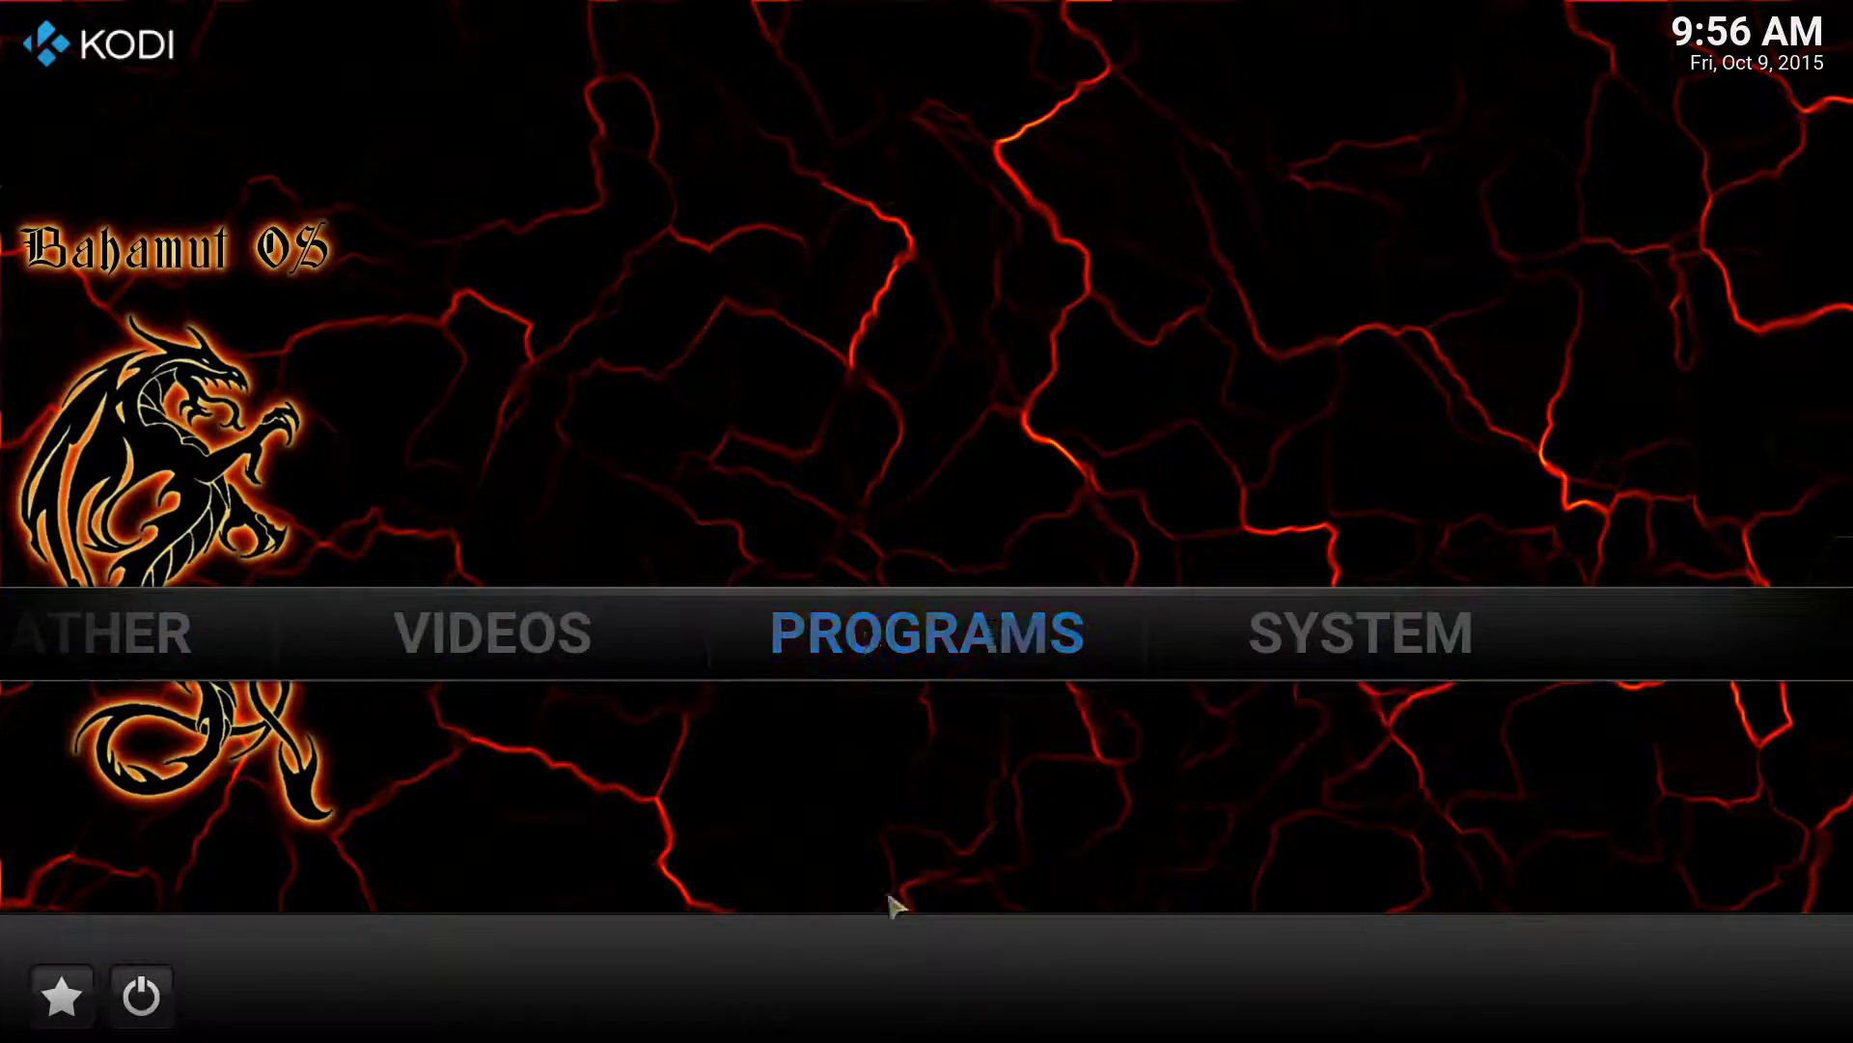
Check the Programs section's entries and return to the home screen
click(888, 633)
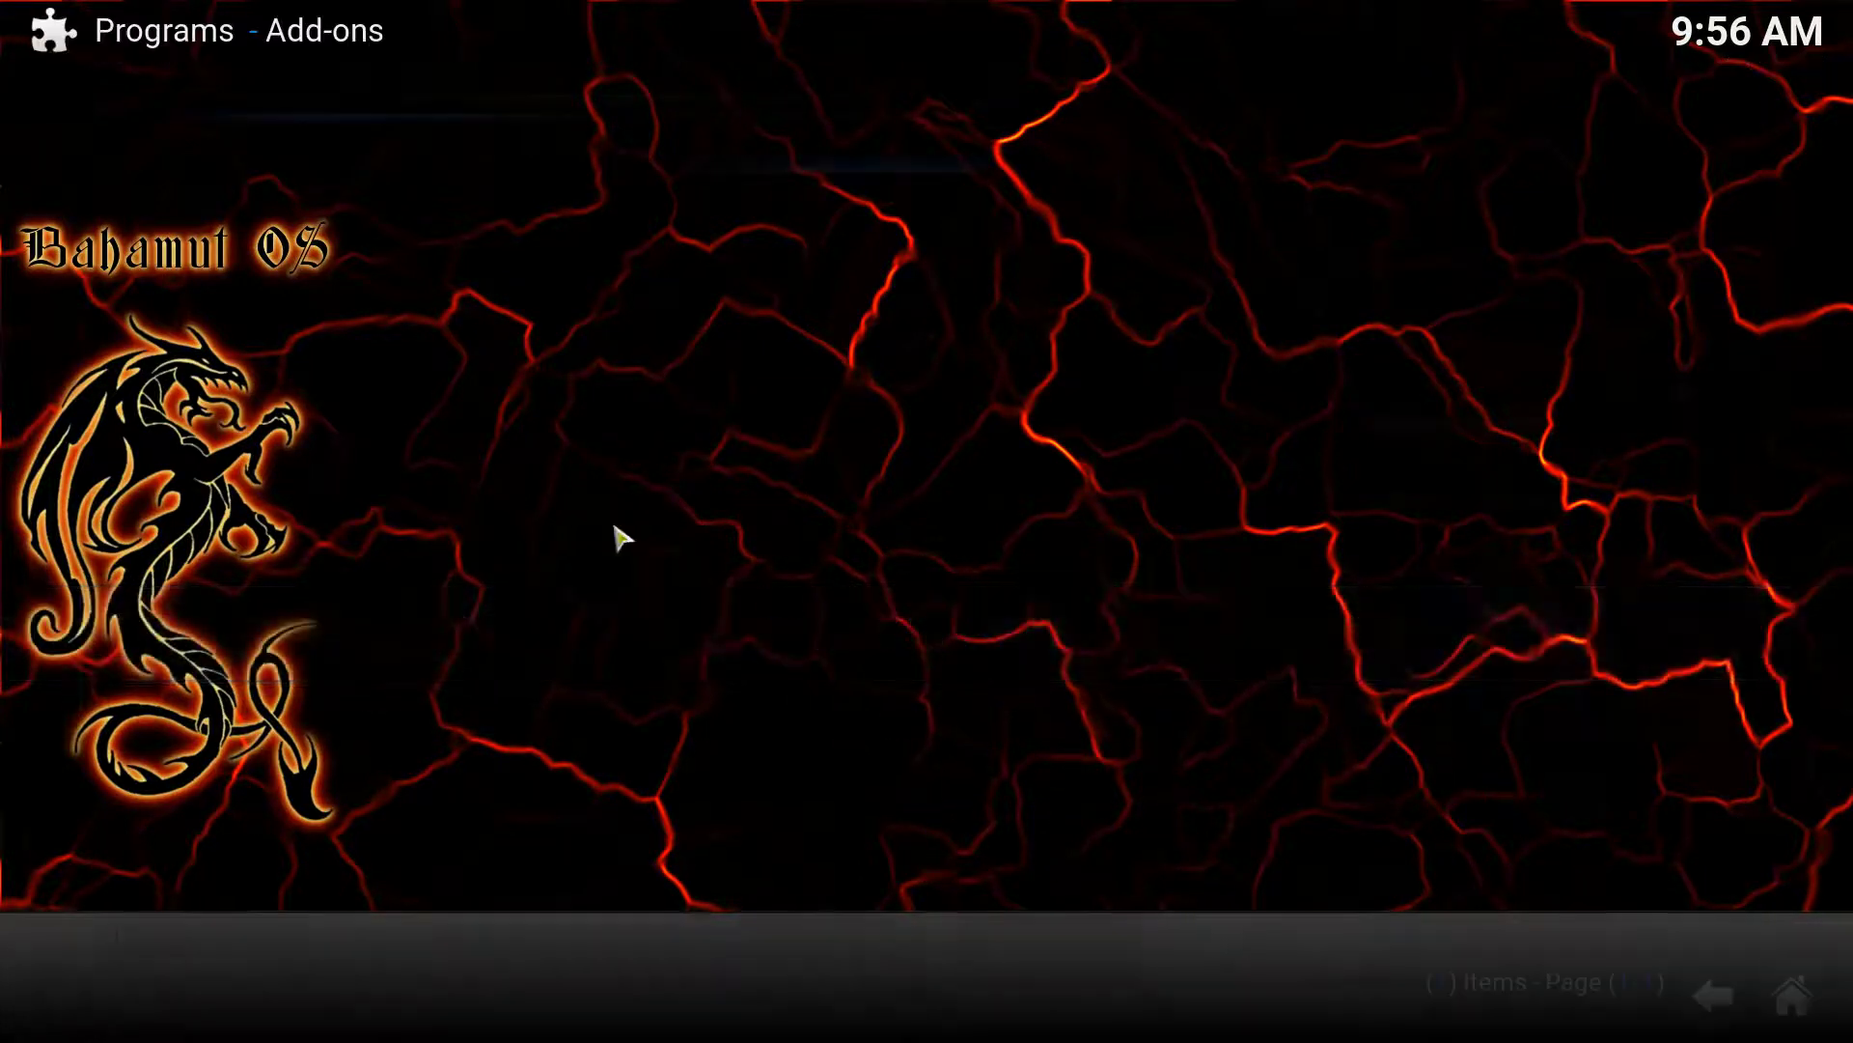
click(166, 169)
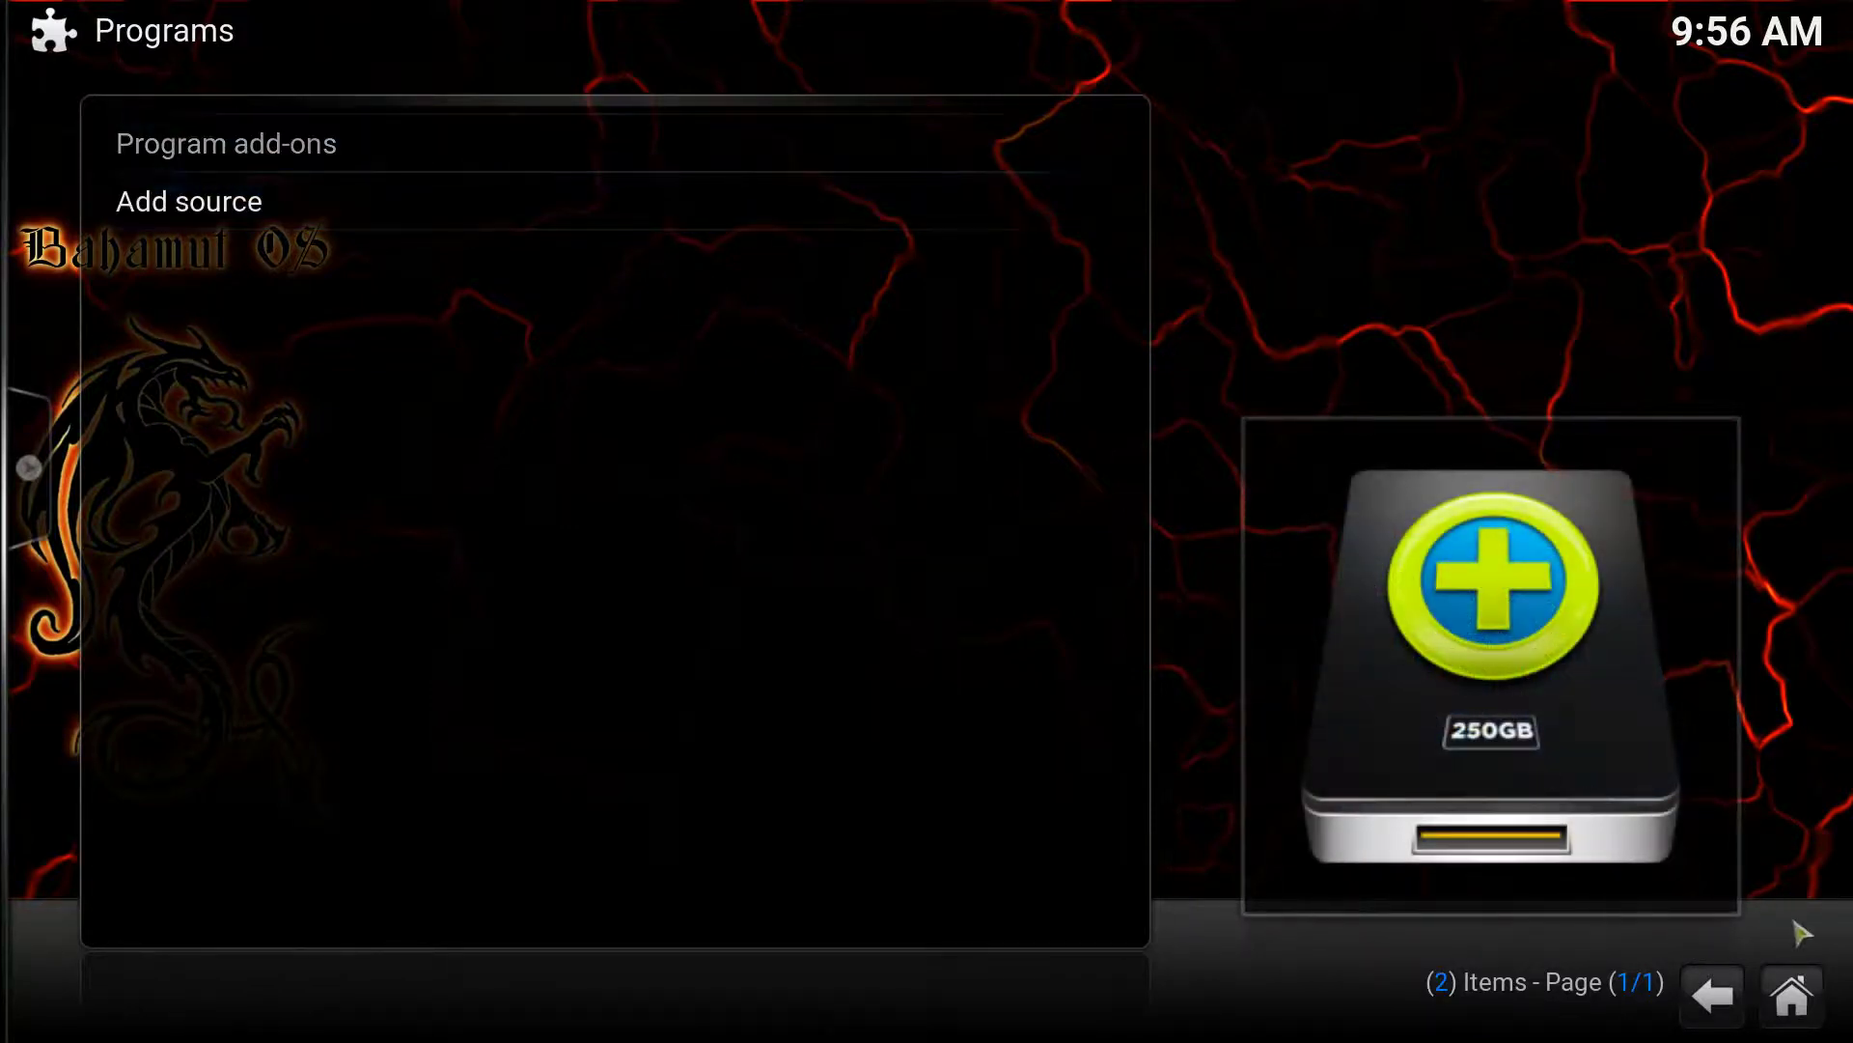
click(1796, 992)
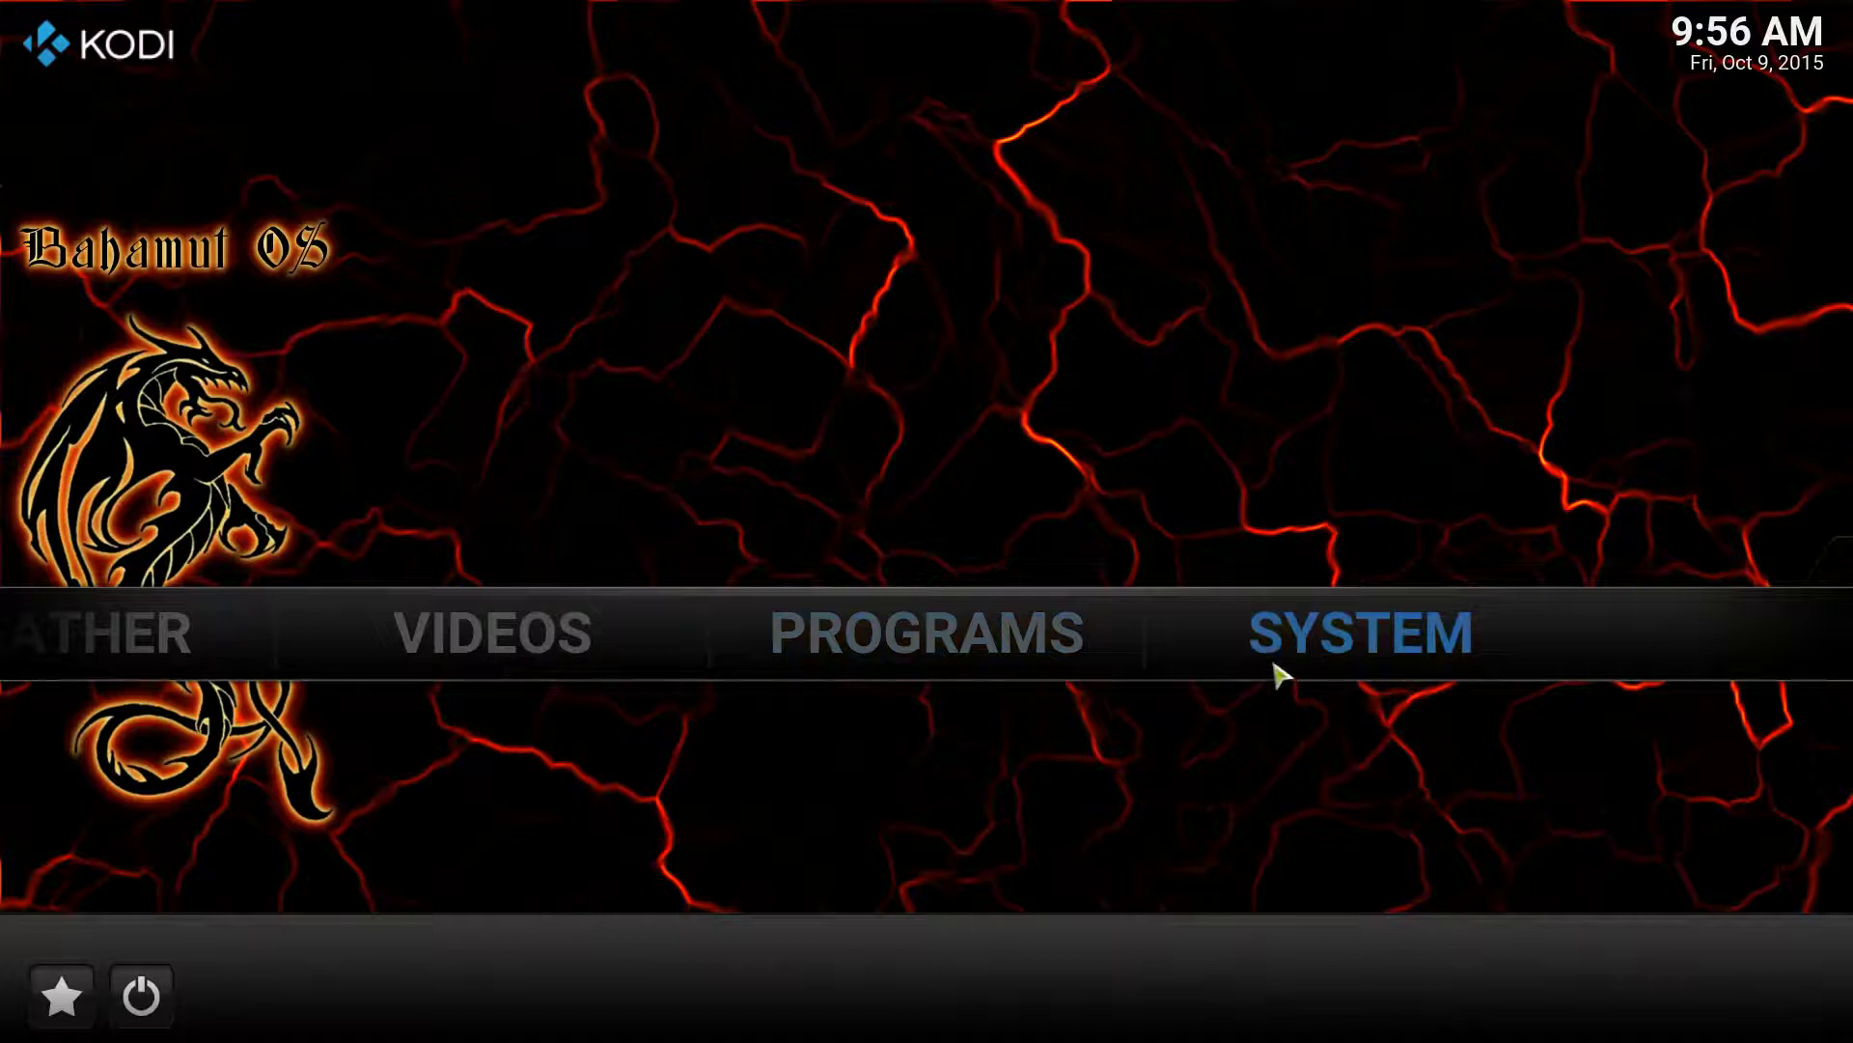
Open the Confluence skin settings within the appearance settings and show the home window options
mouse_move(1313, 664)
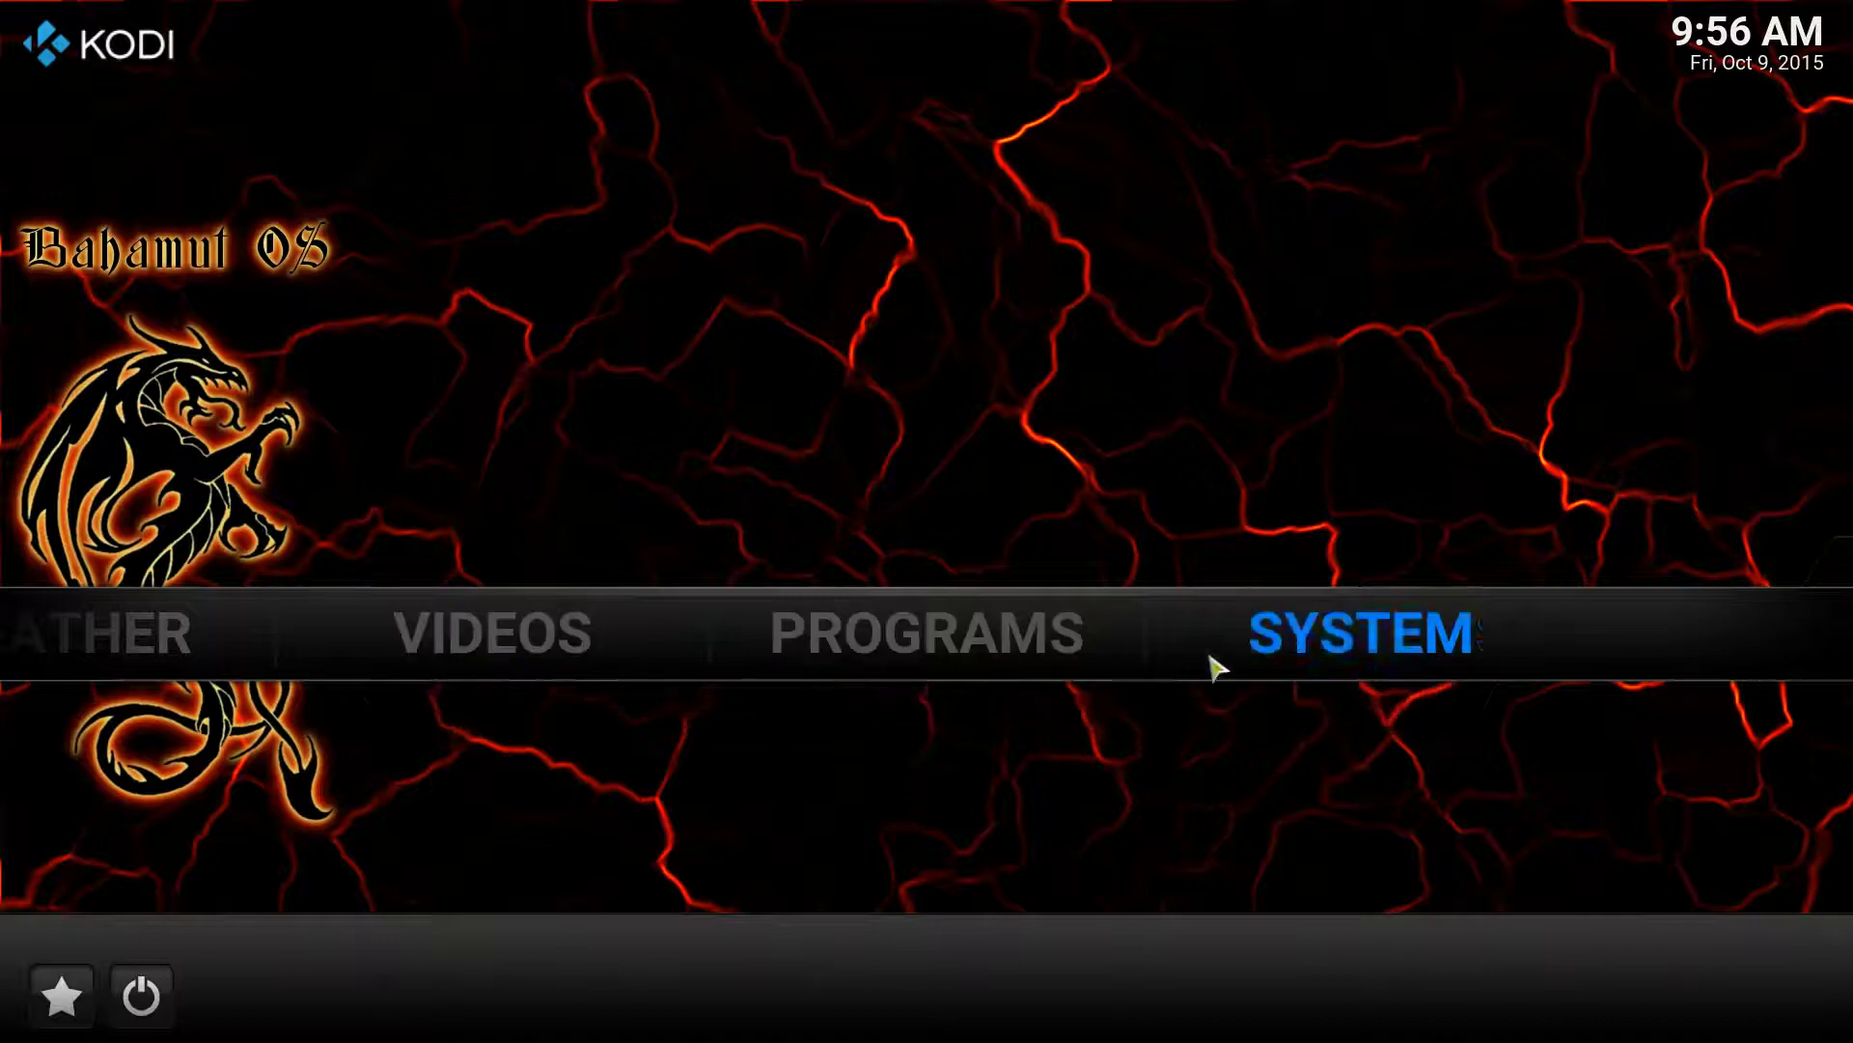
mouse_move(1460, 666)
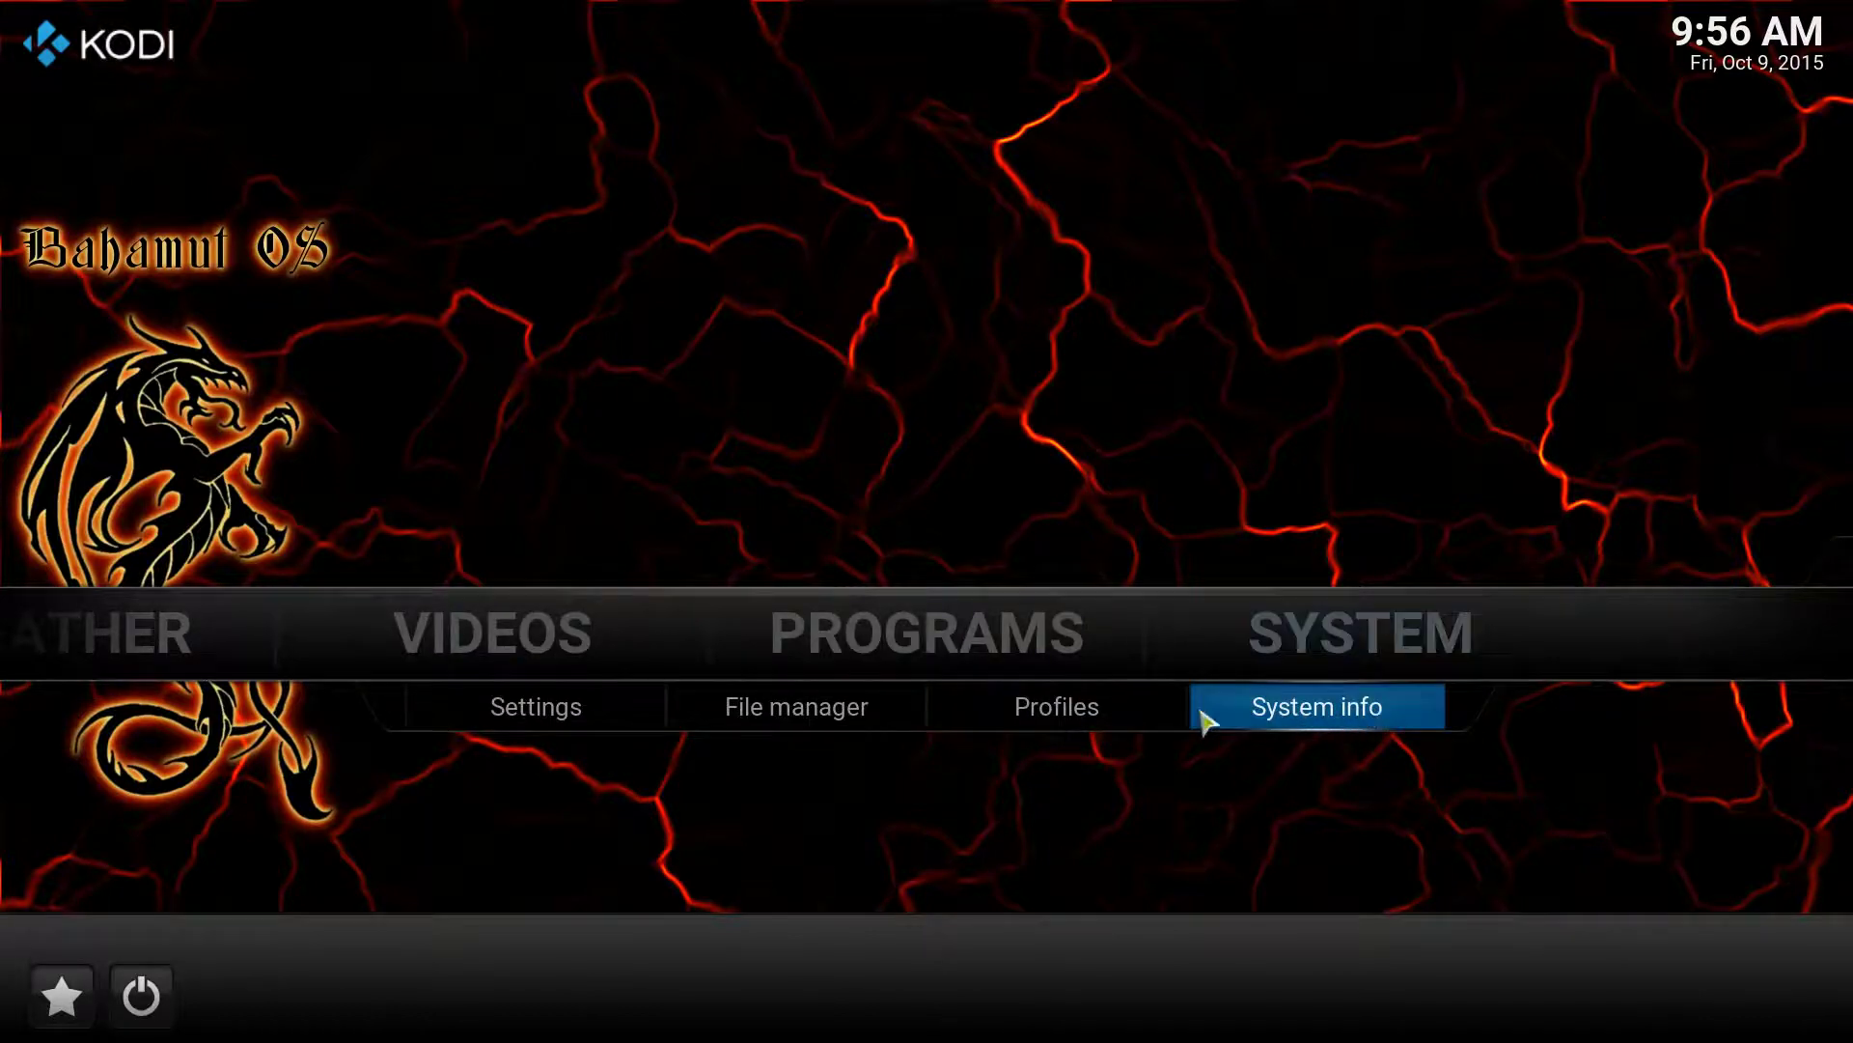
click(570, 711)
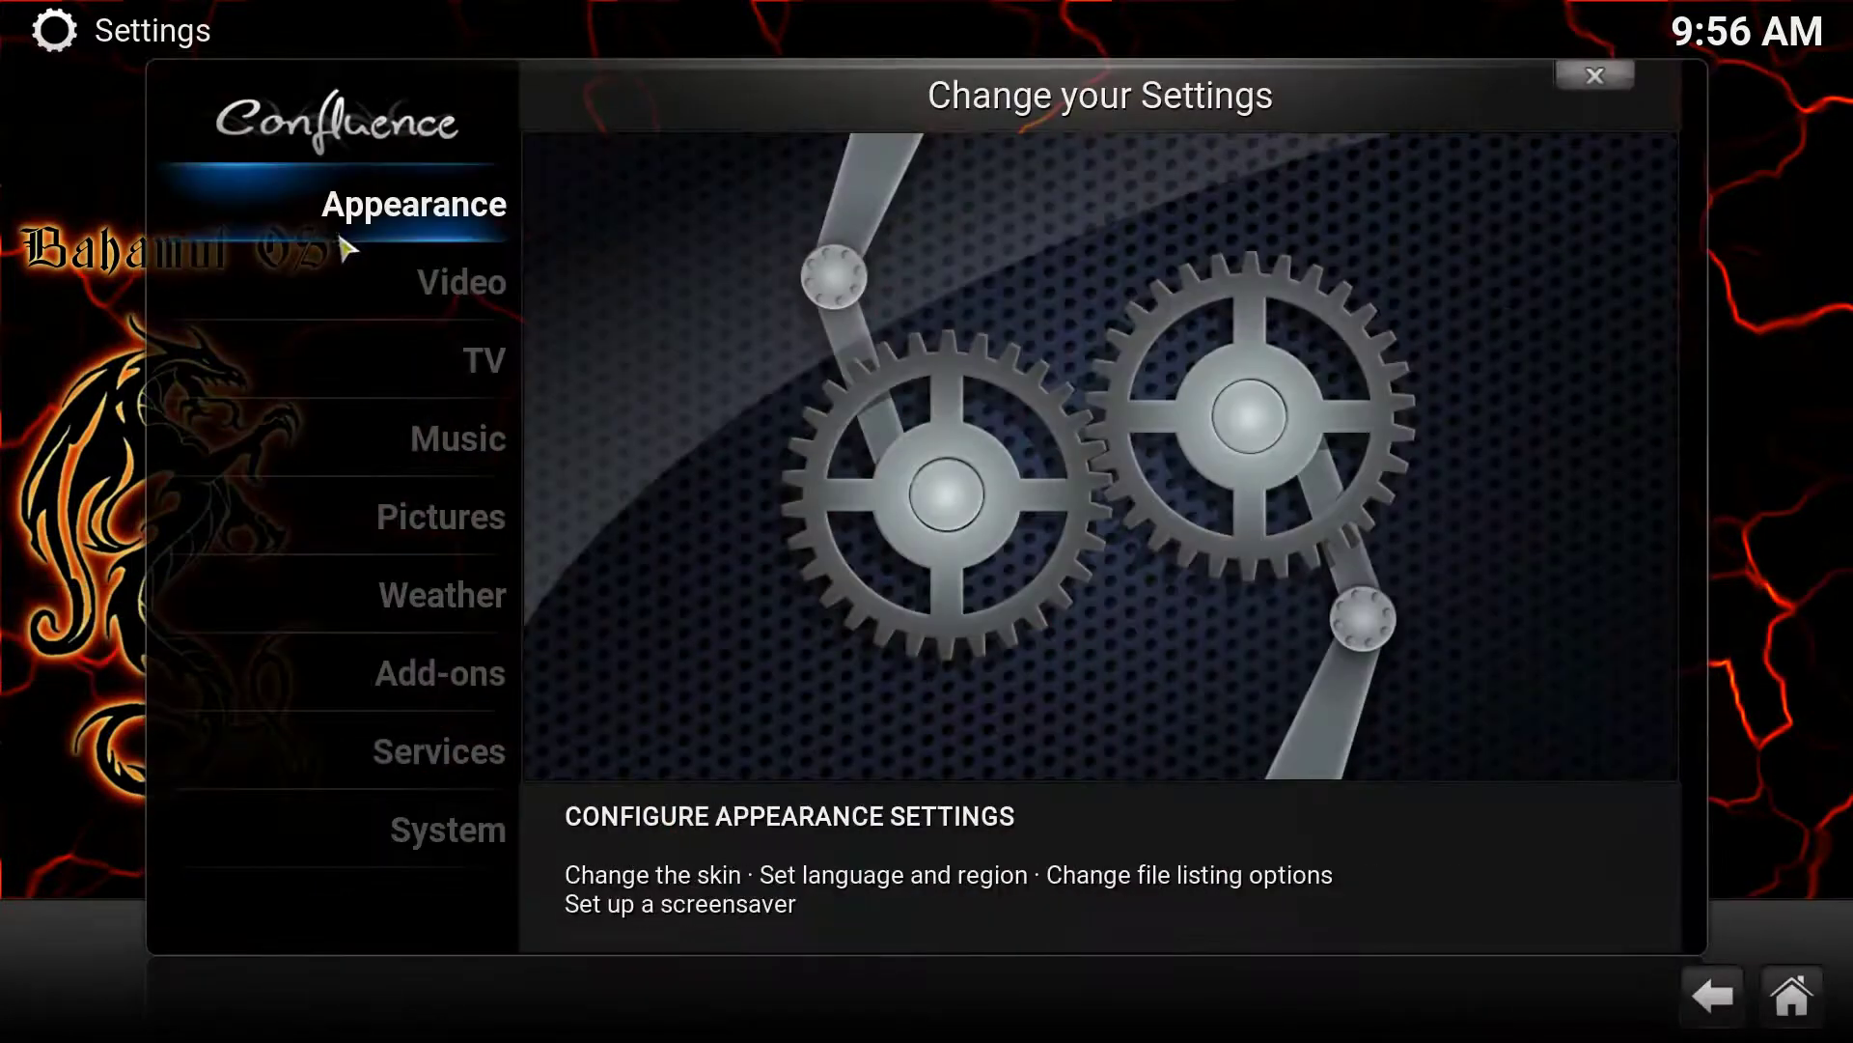
click(368, 228)
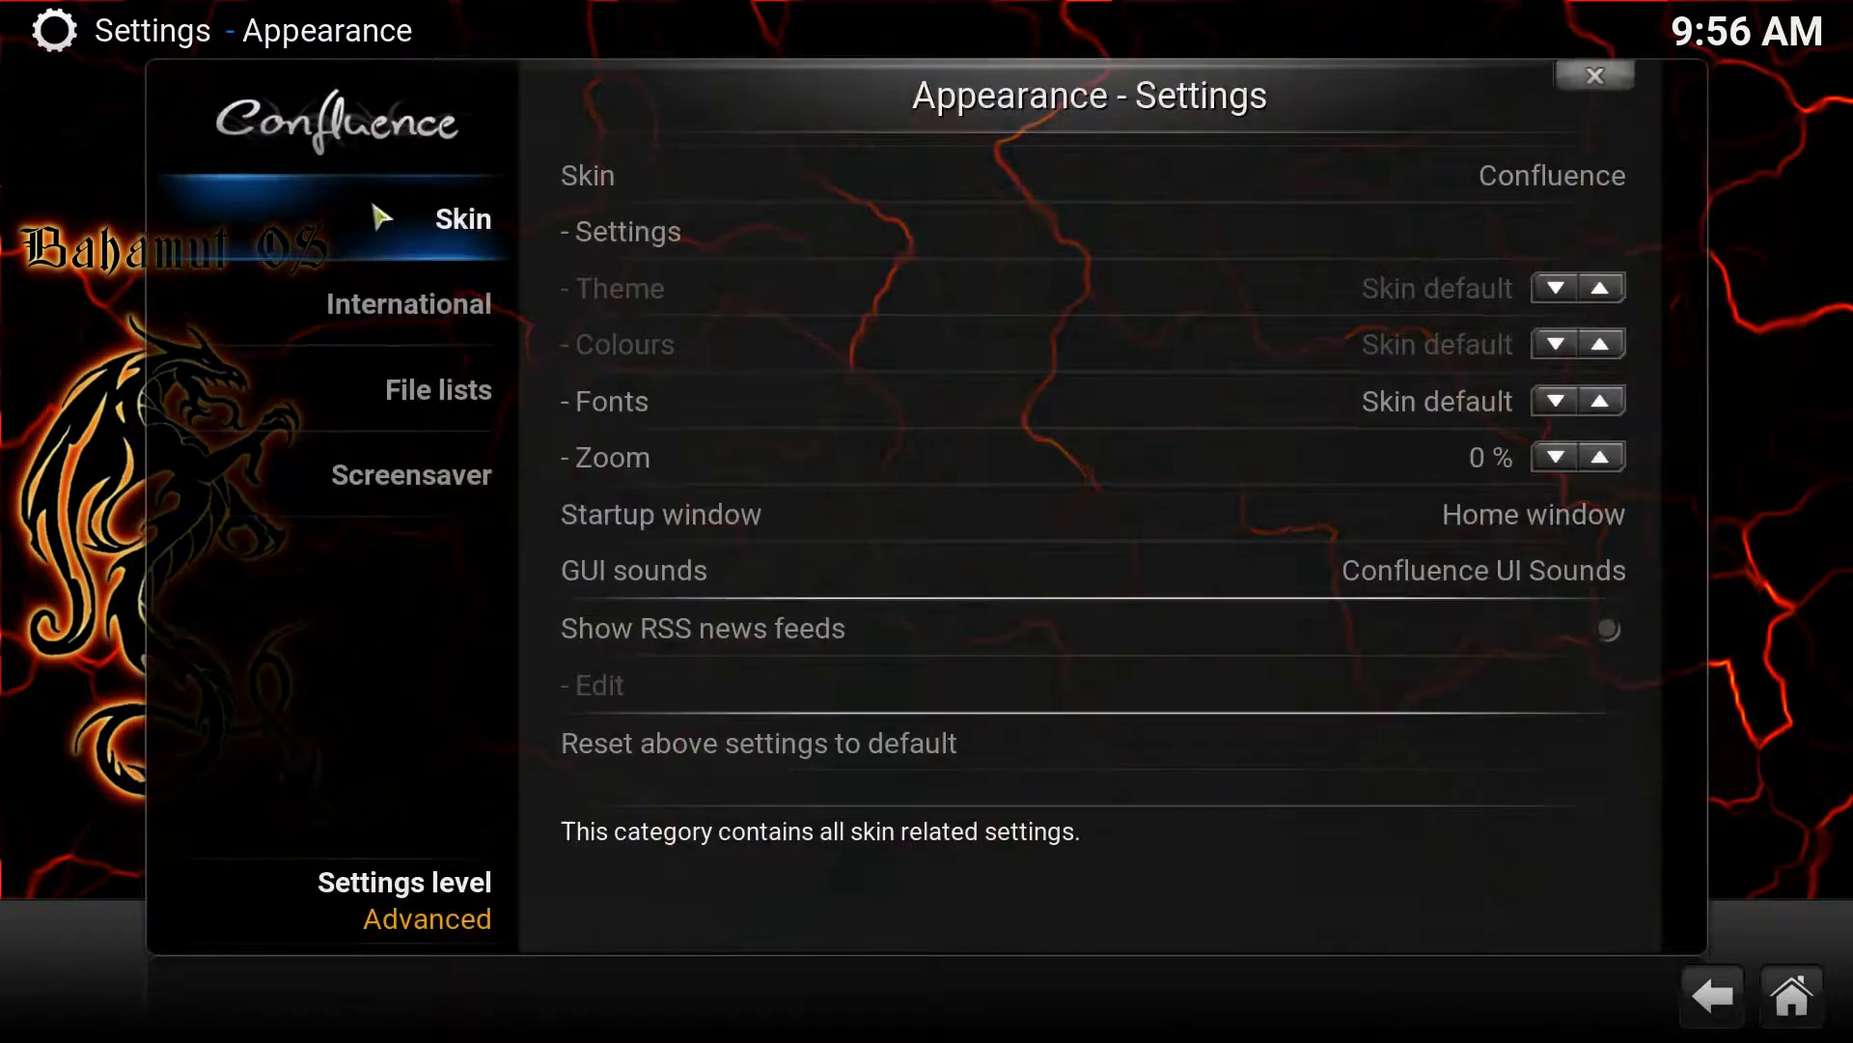
click(664, 249)
mouse_move(437, 576)
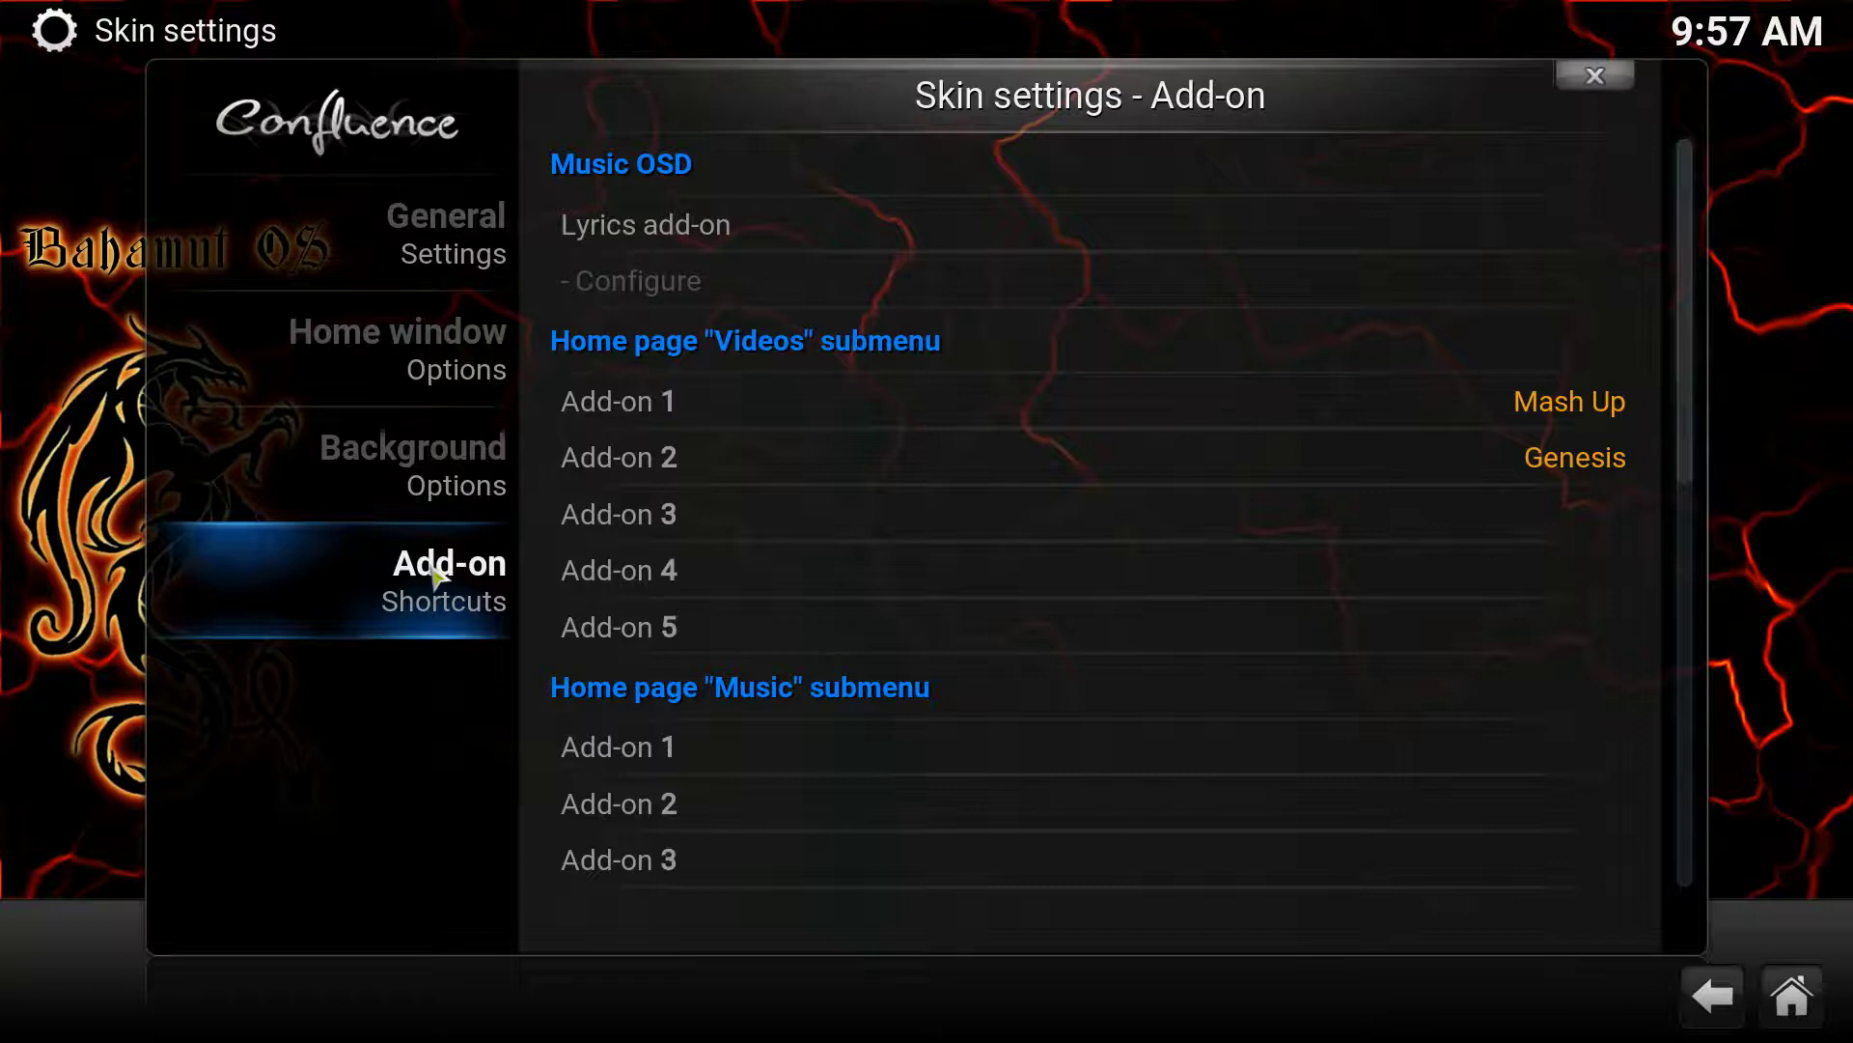
mouse_move(405, 352)
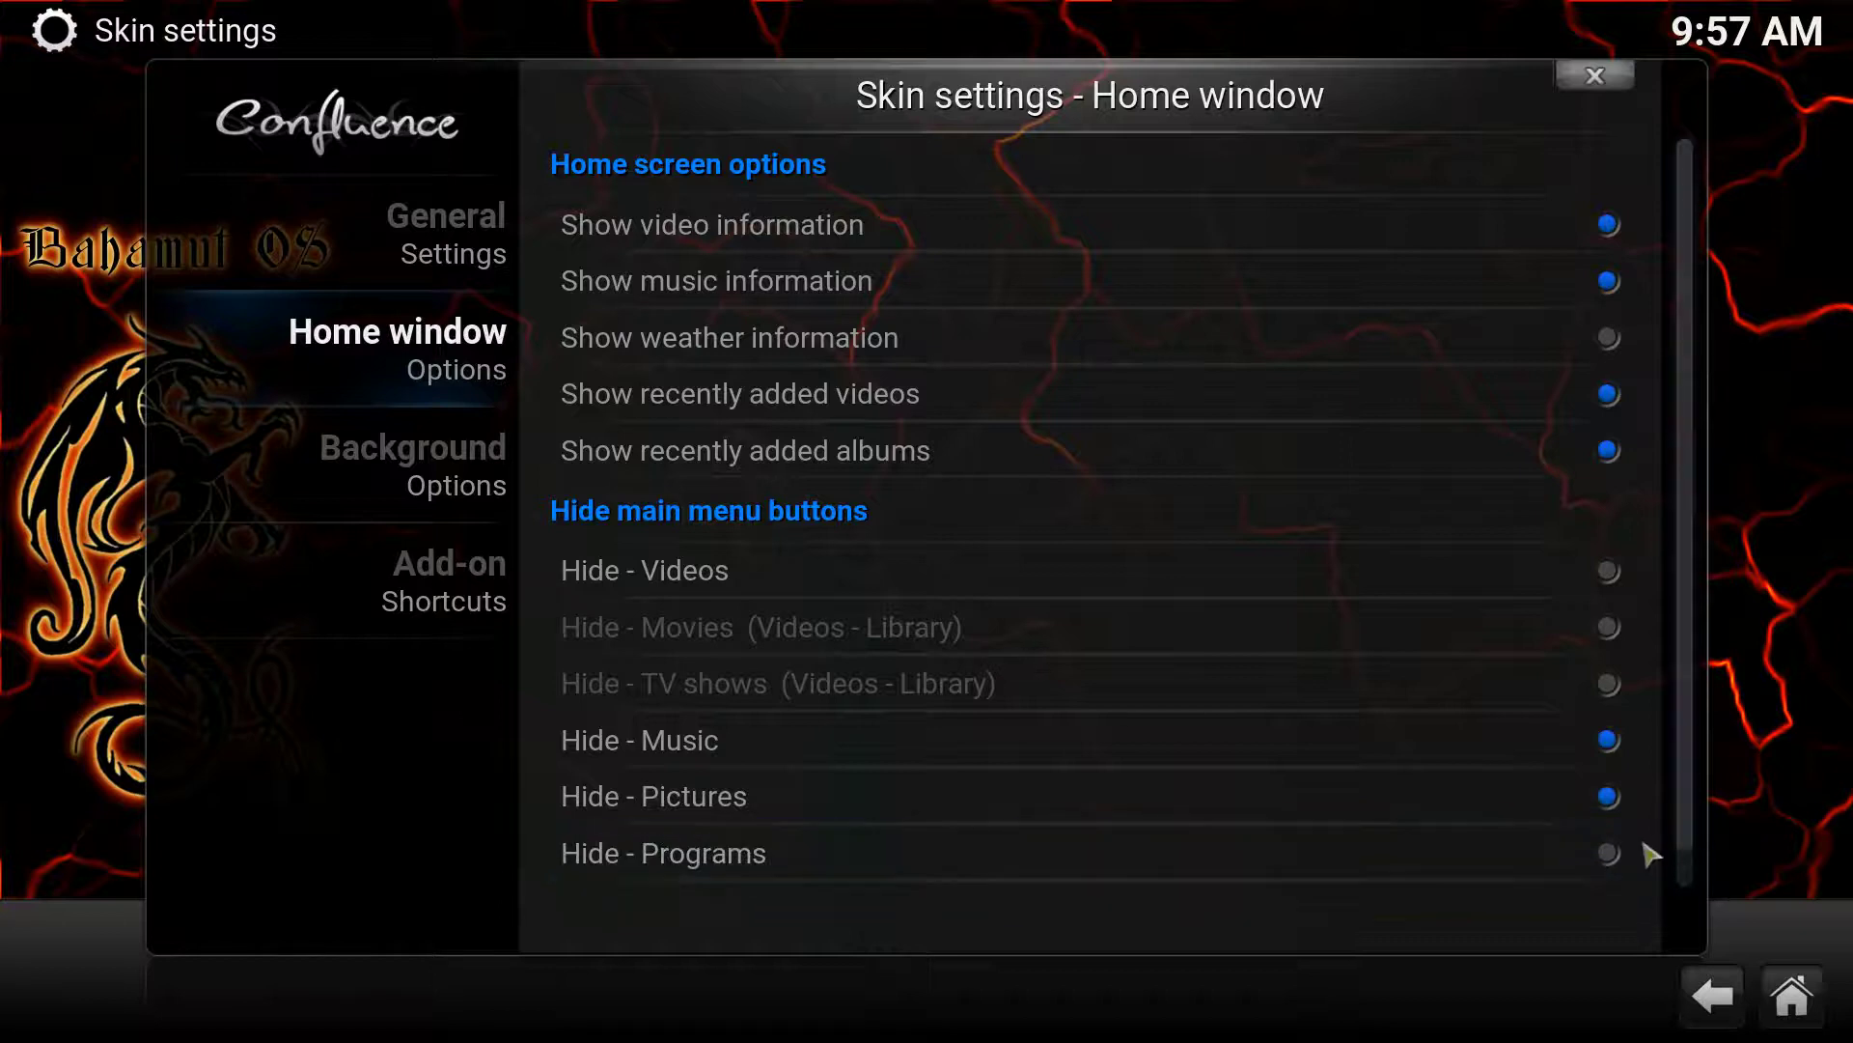
Enable hiding of the Programs main menu button and exit all settings back to the home screen
scroll(1683, 769, down, 1)
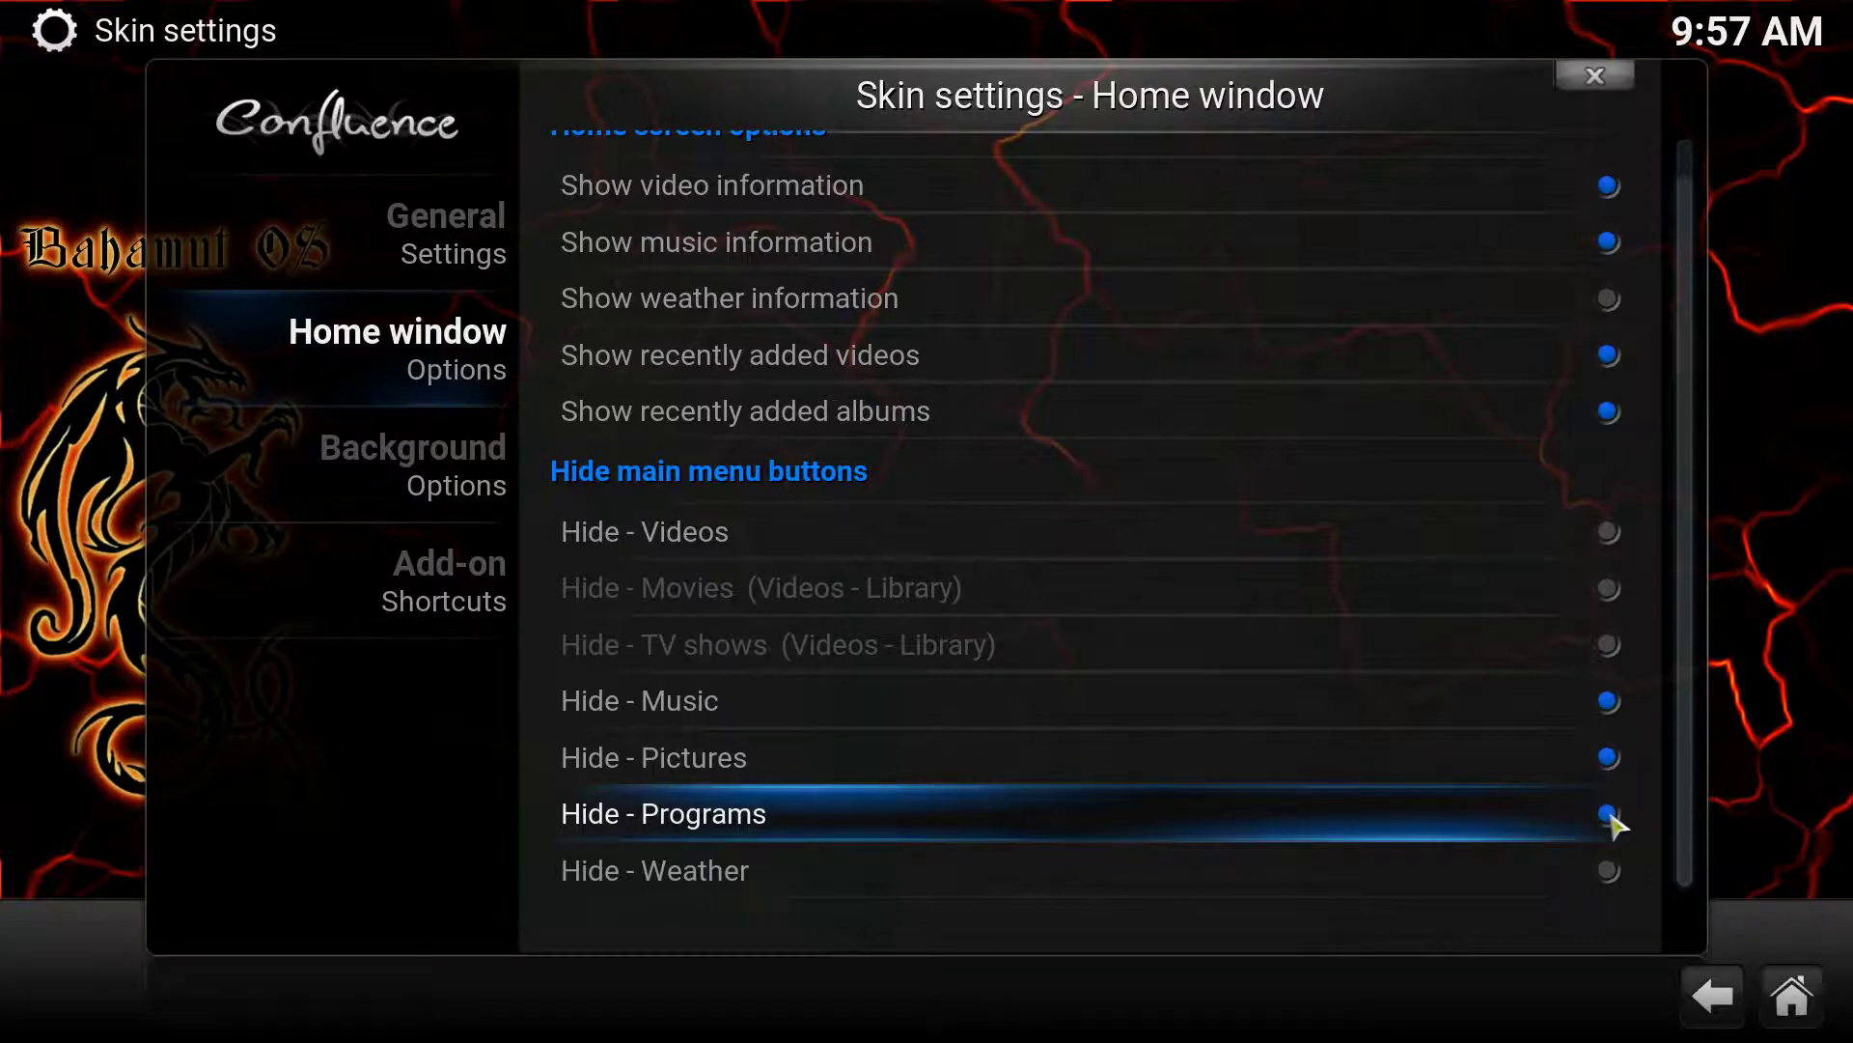
scroll(1680, 194, up, 1)
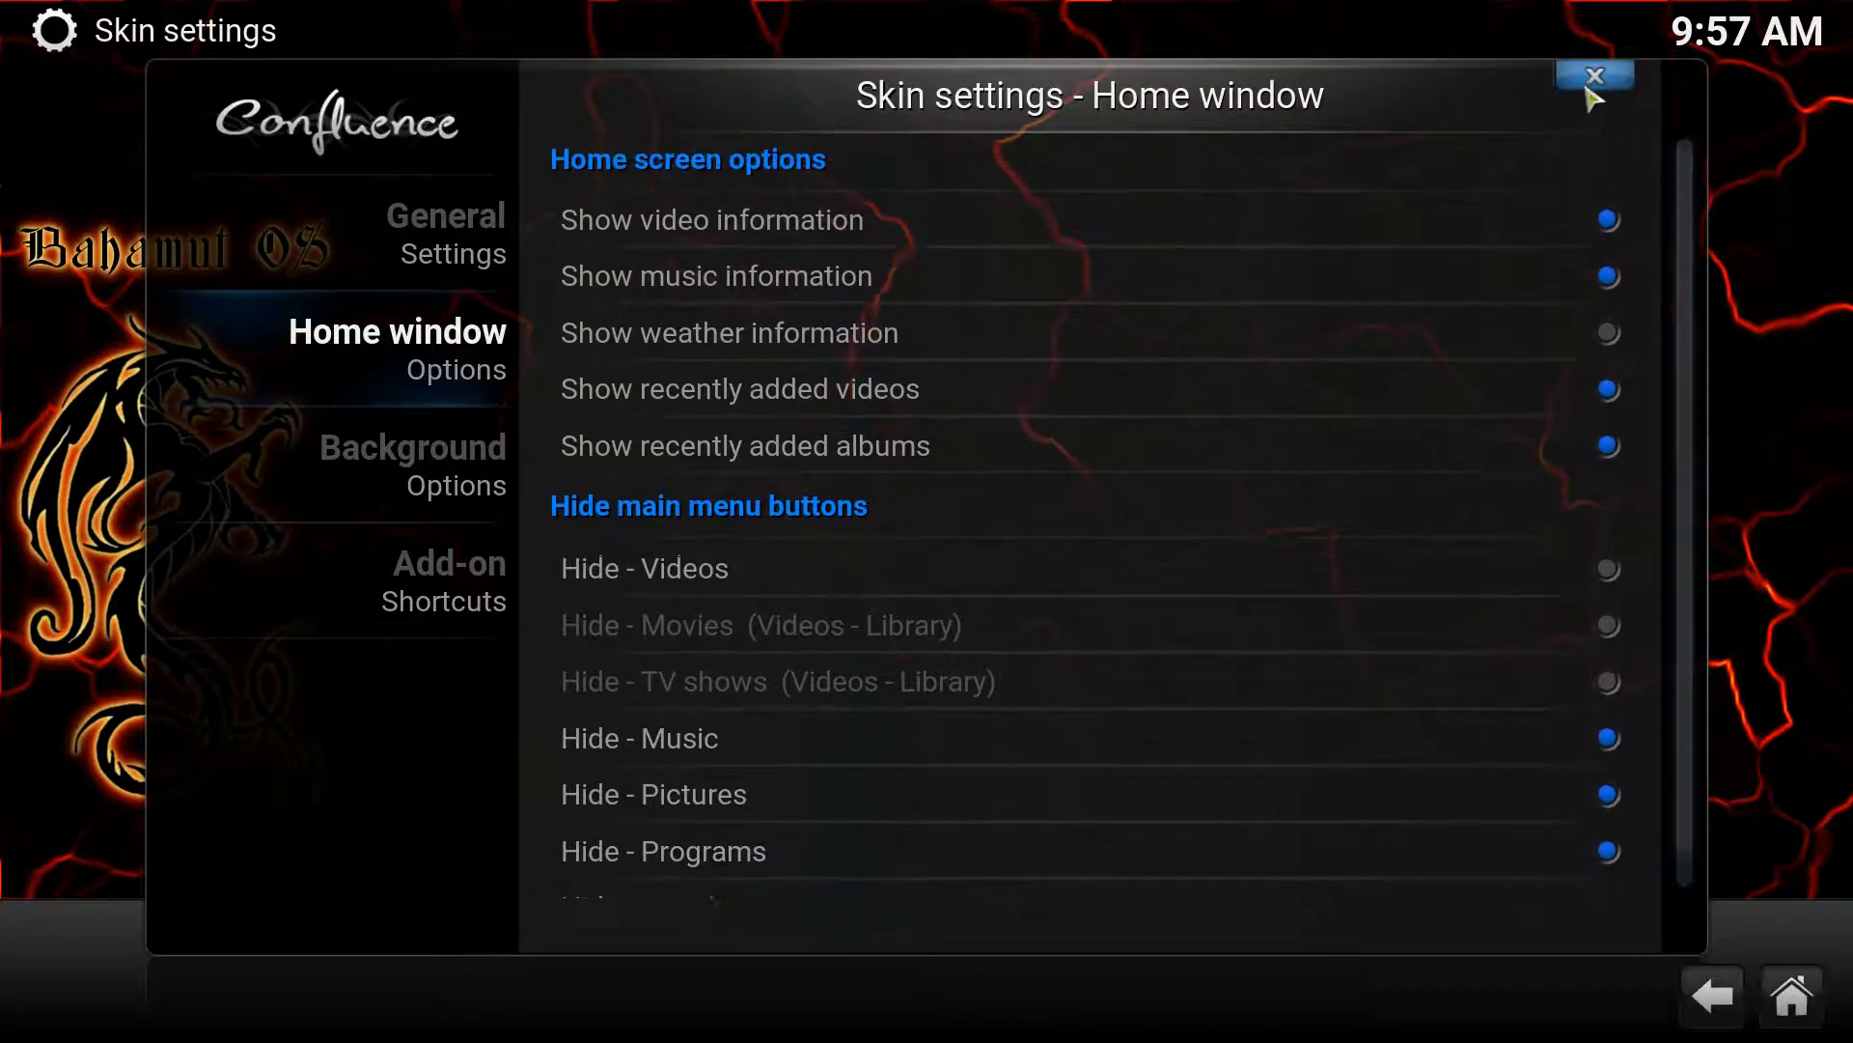
click(1591, 77)
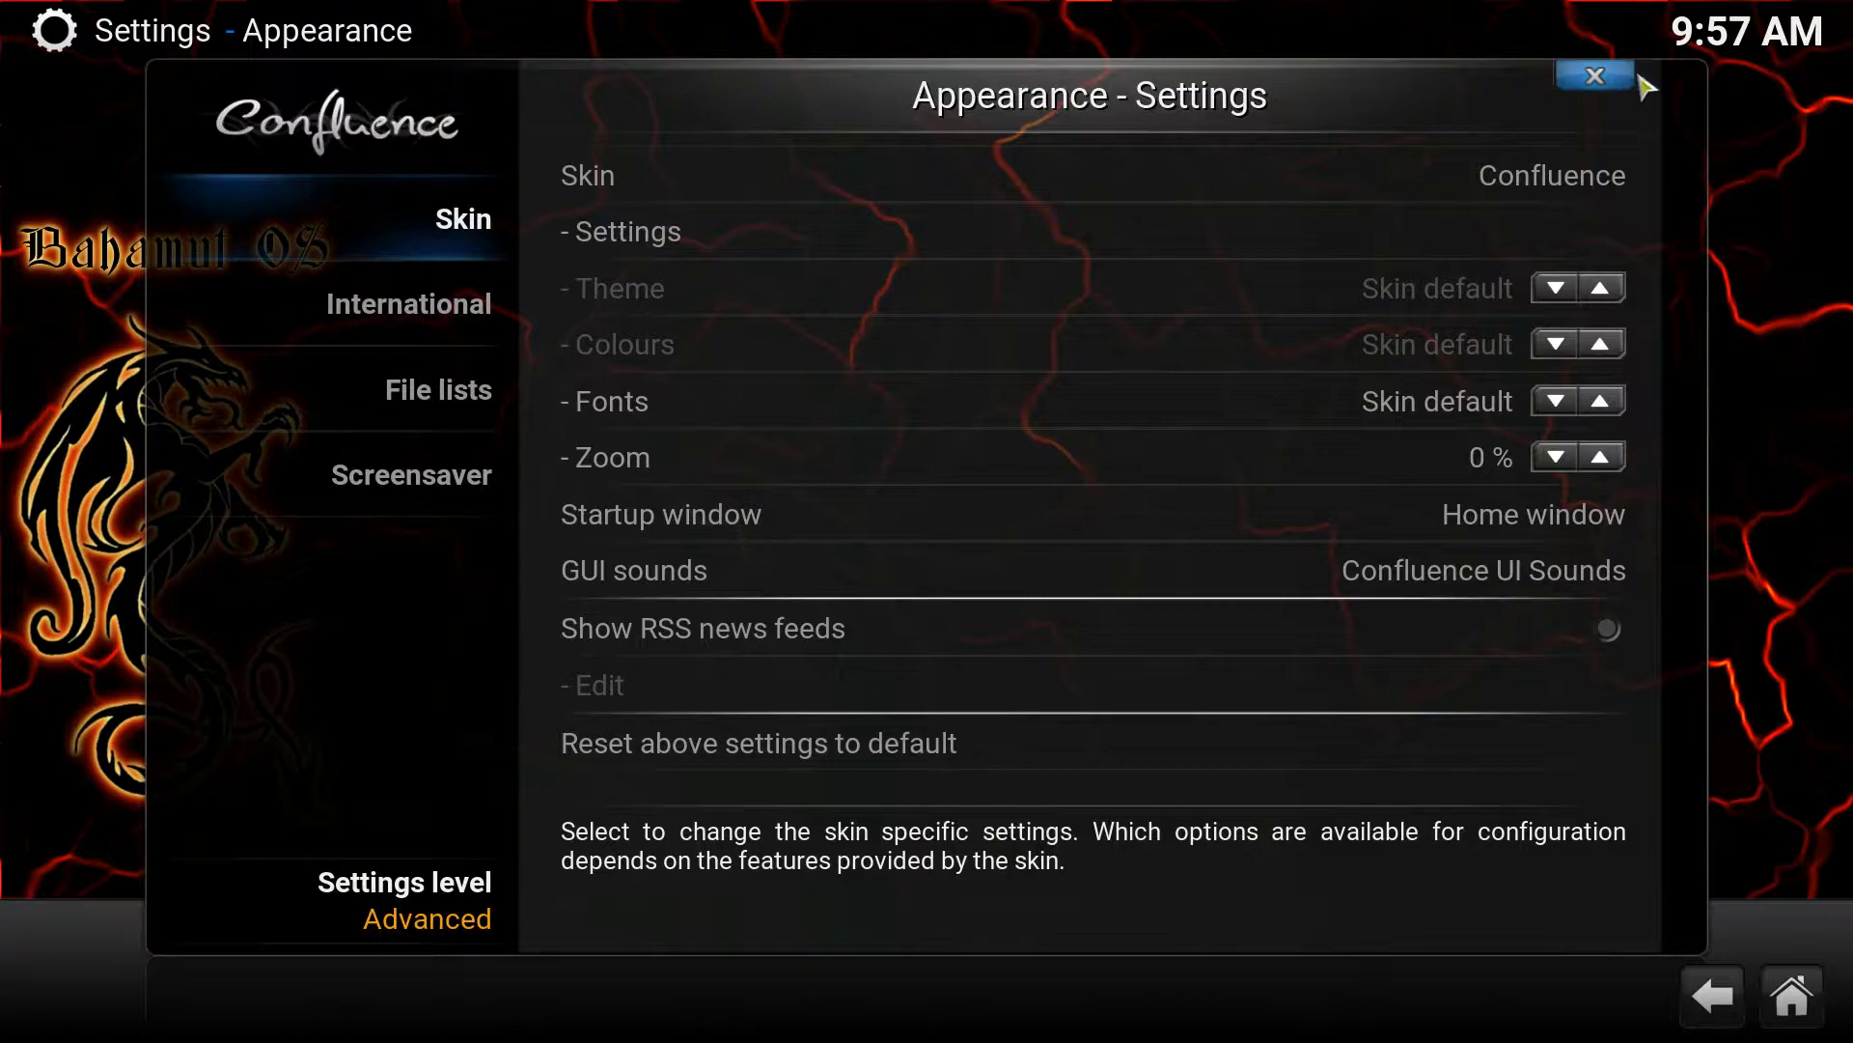
click(1610, 85)
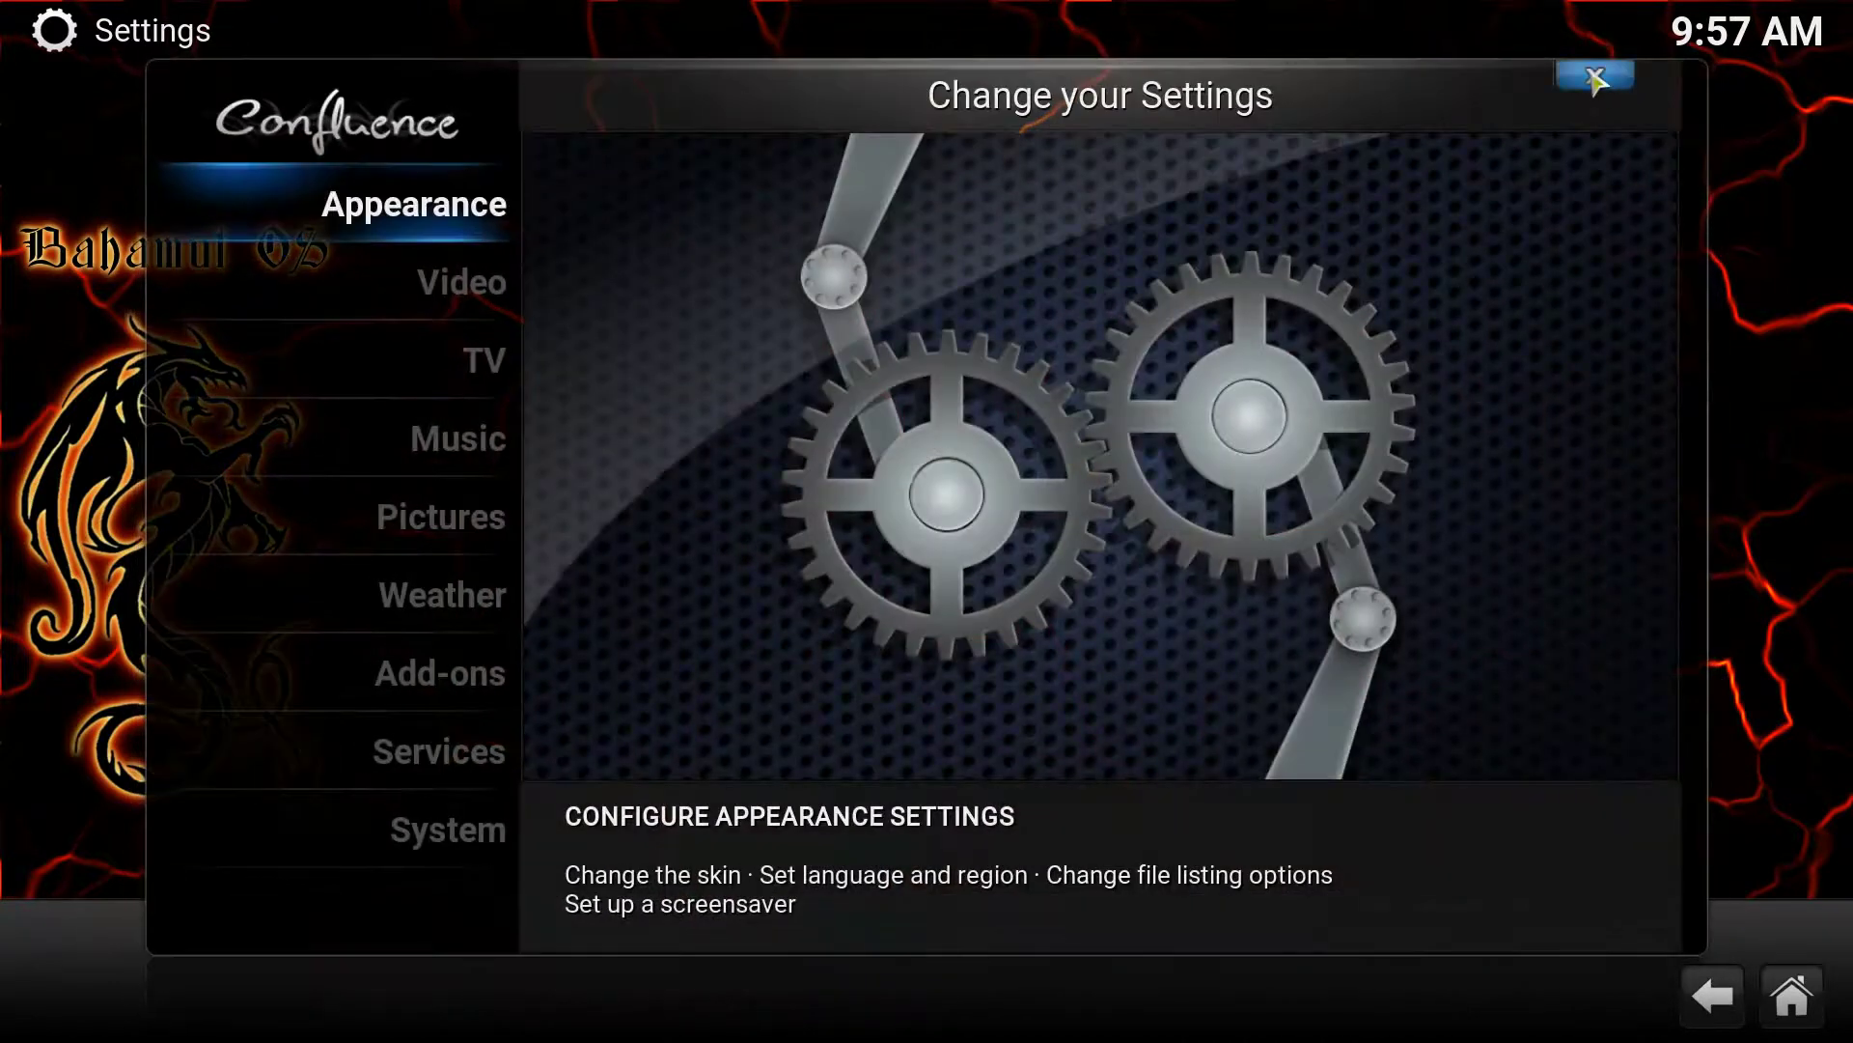
click(1595, 79)
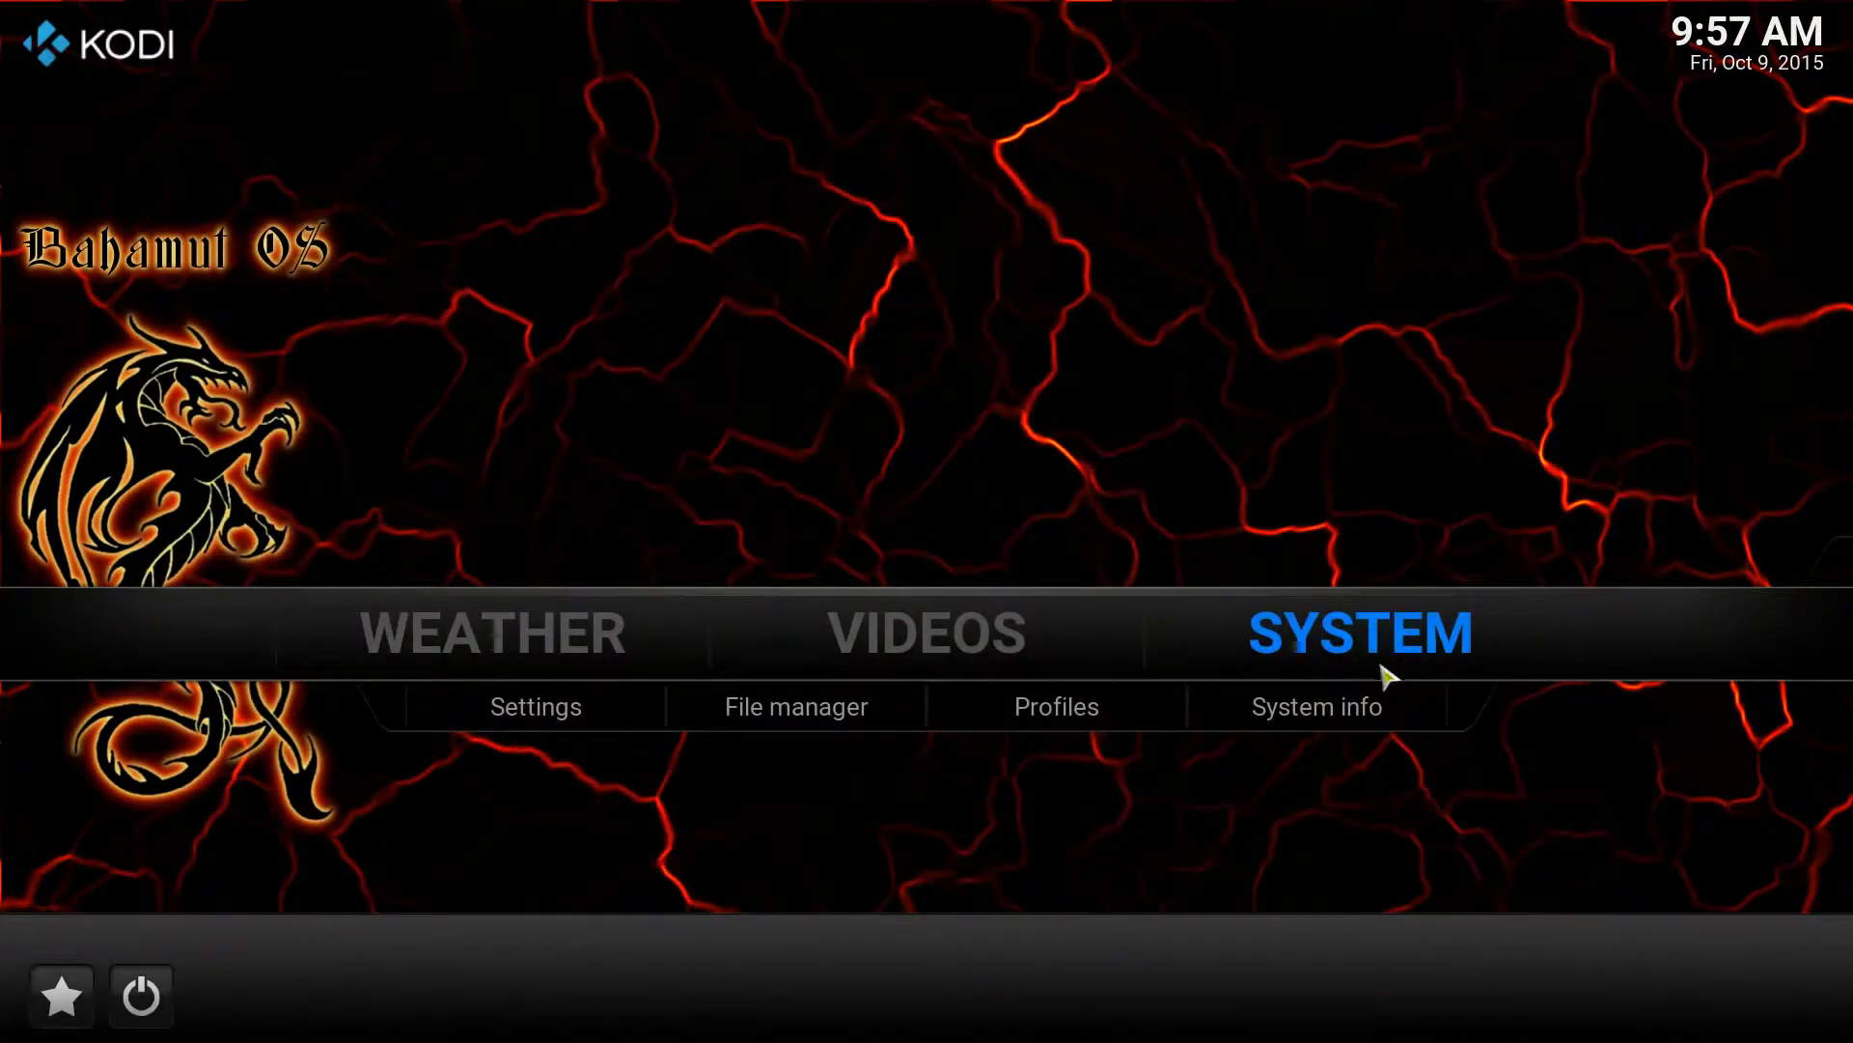
Review the Weather, Videos and System entries of the home menu along with their submenus and add-on shortcuts
mouse_move(936, 673)
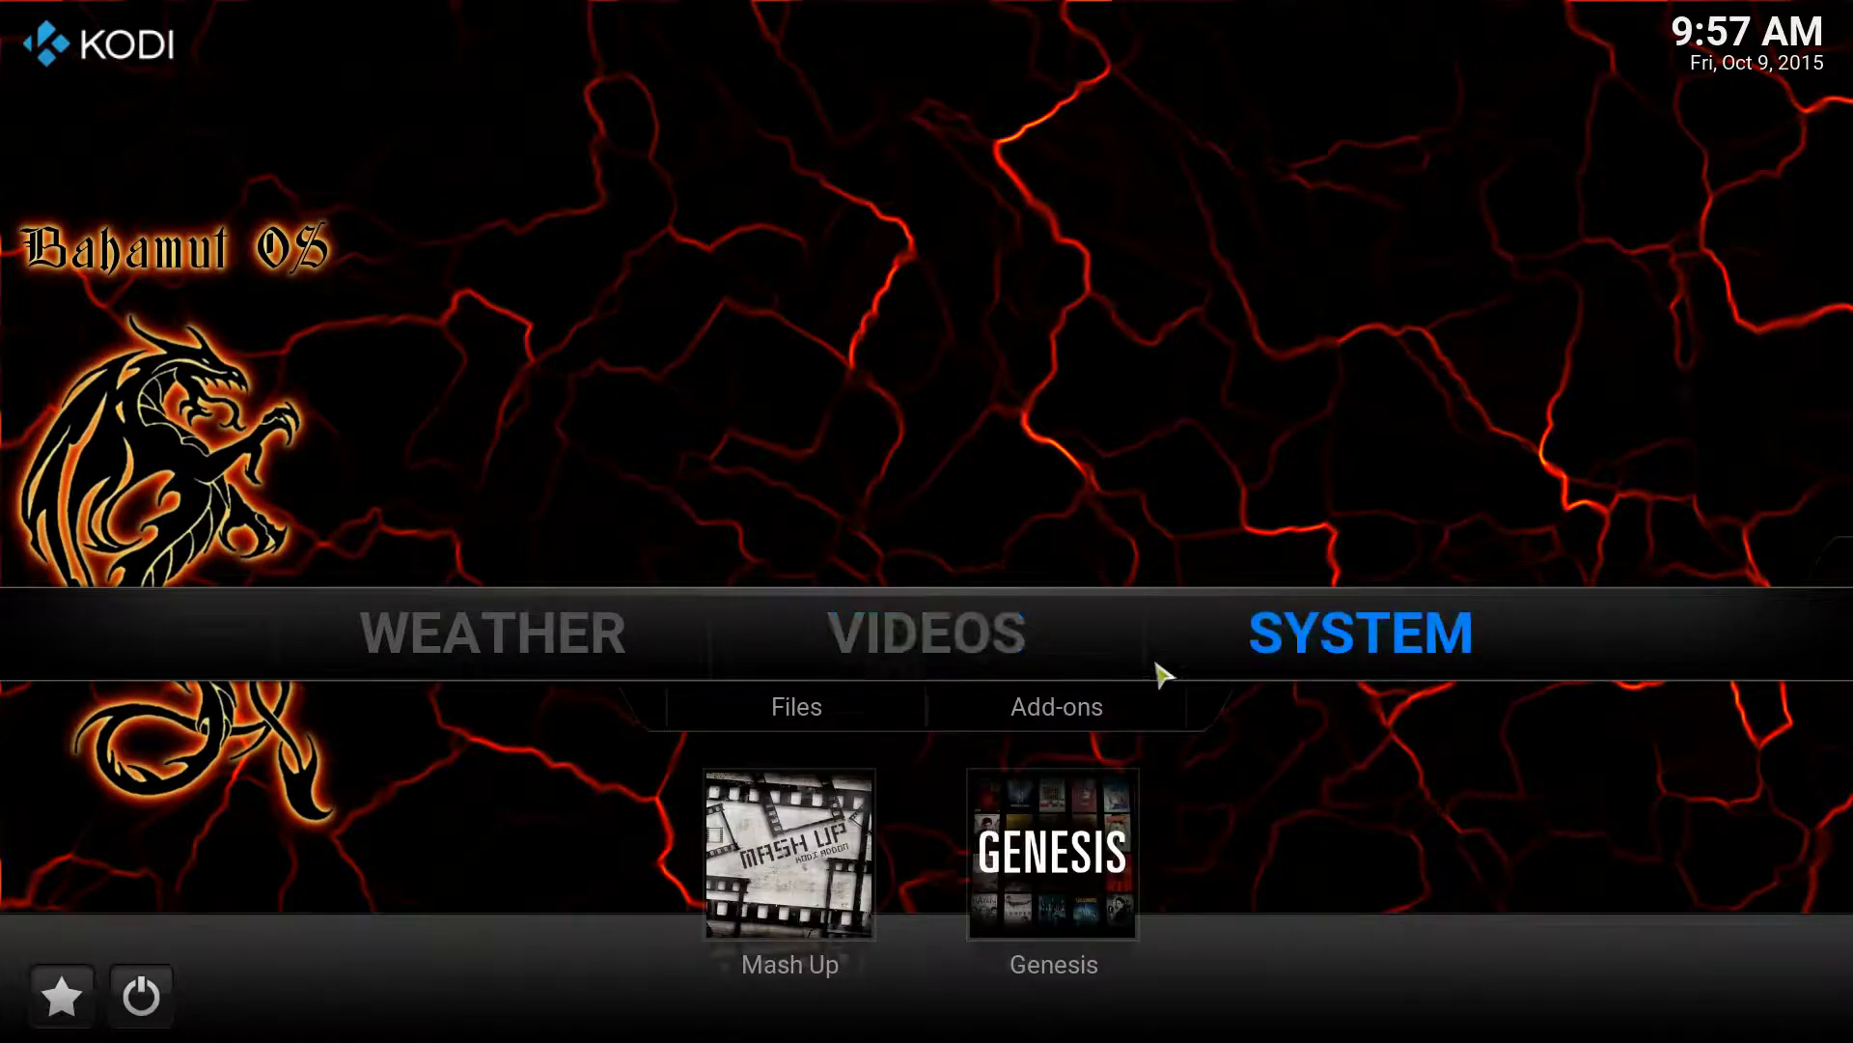
mouse_move(1369, 679)
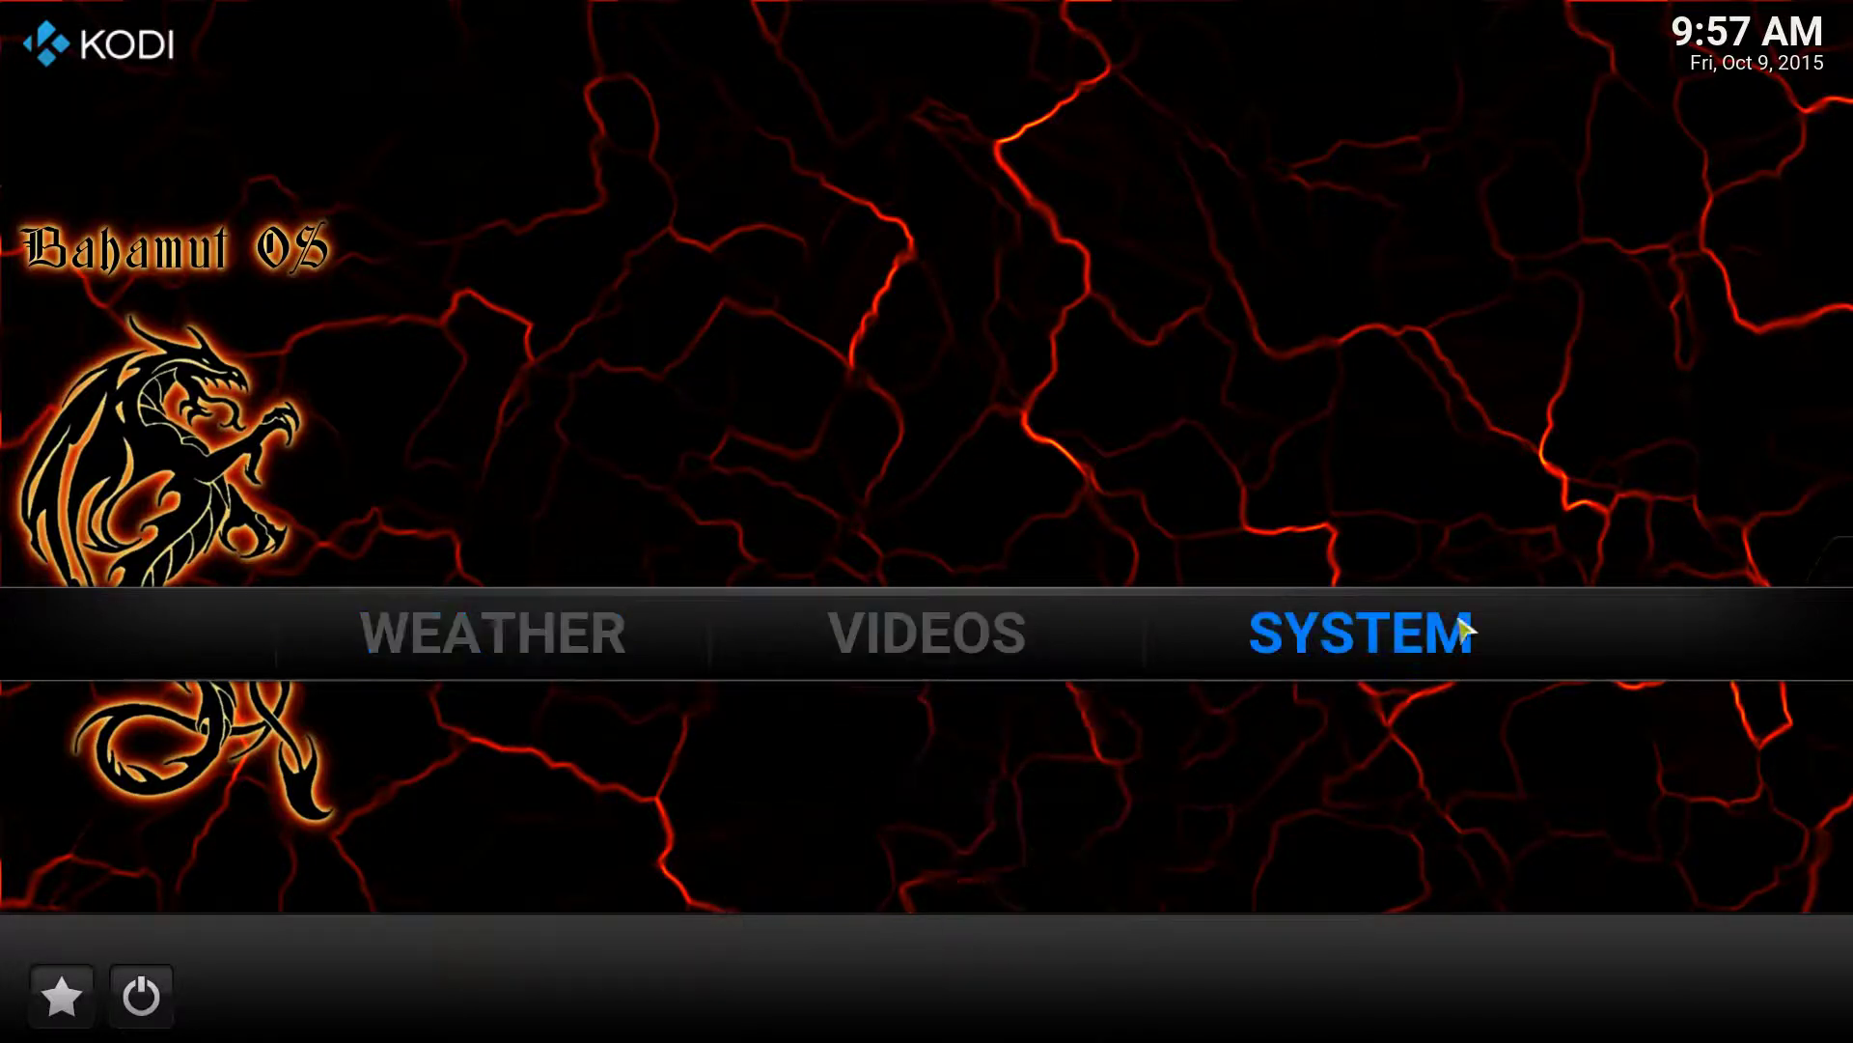
mouse_move(1461, 629)
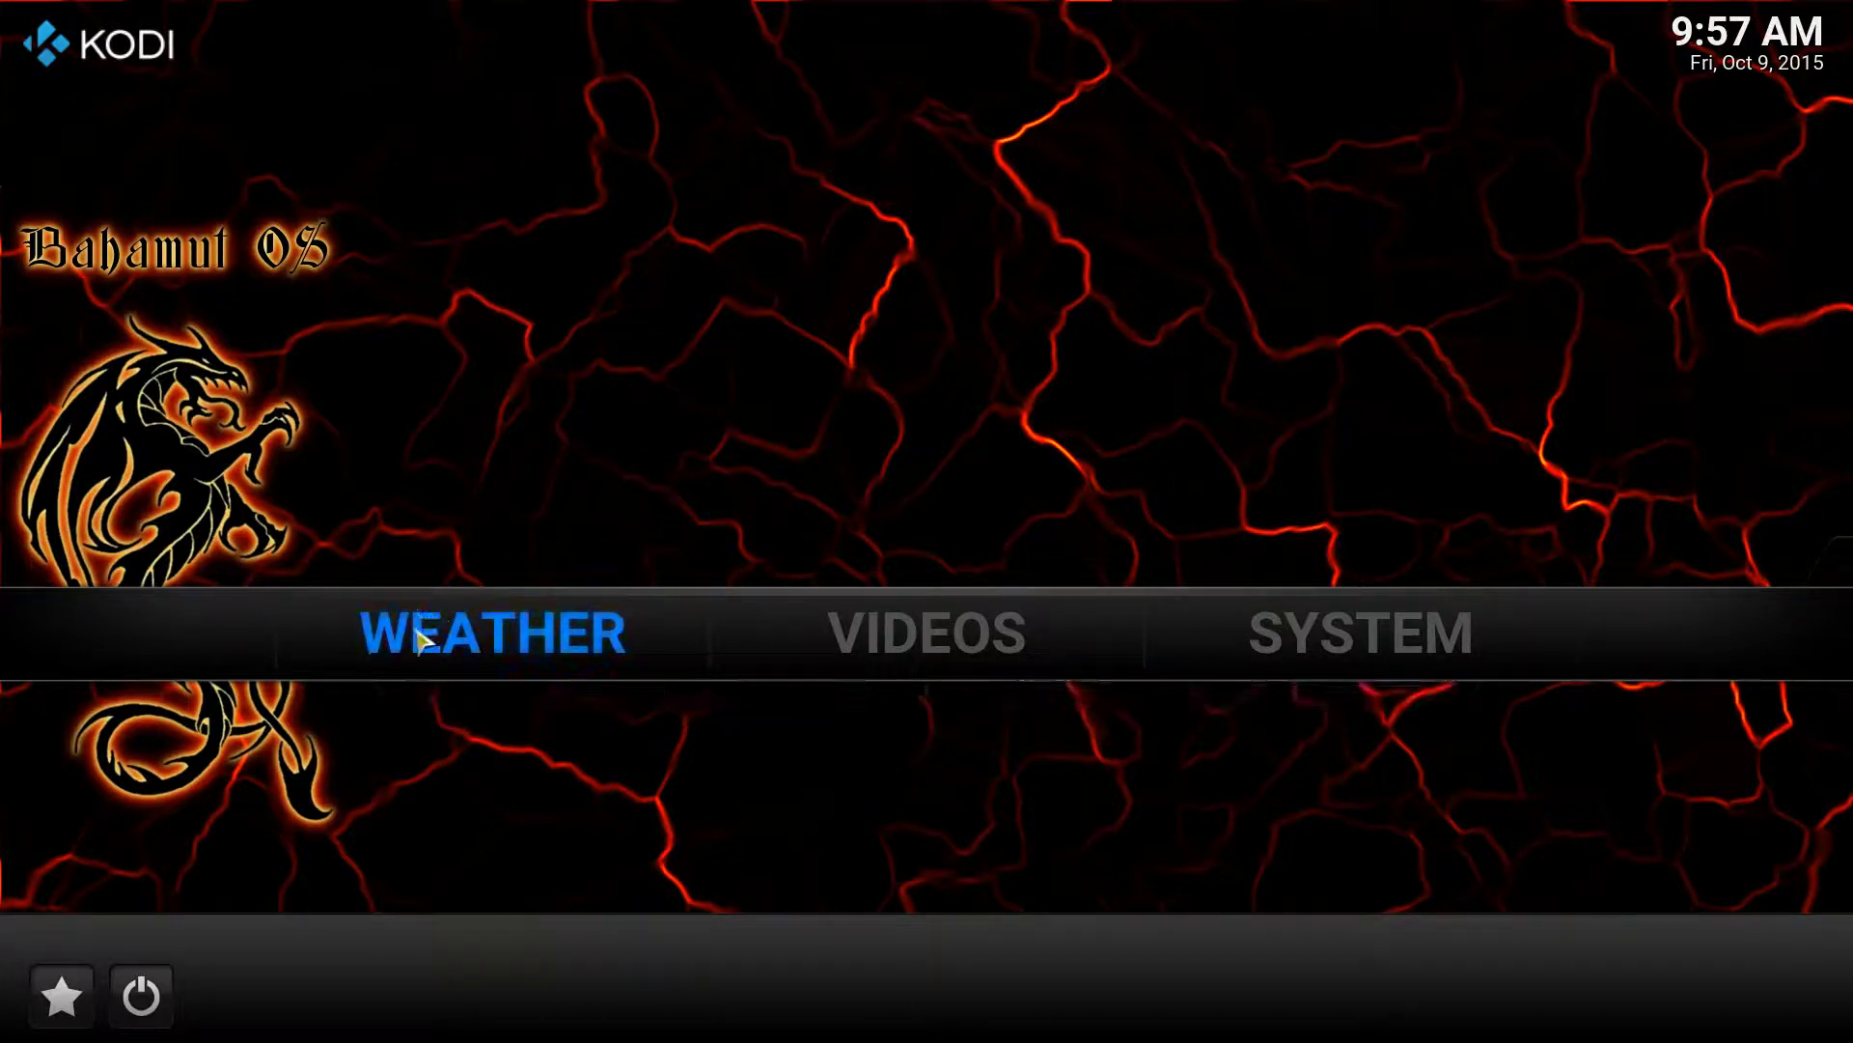
mouse_move(868, 632)
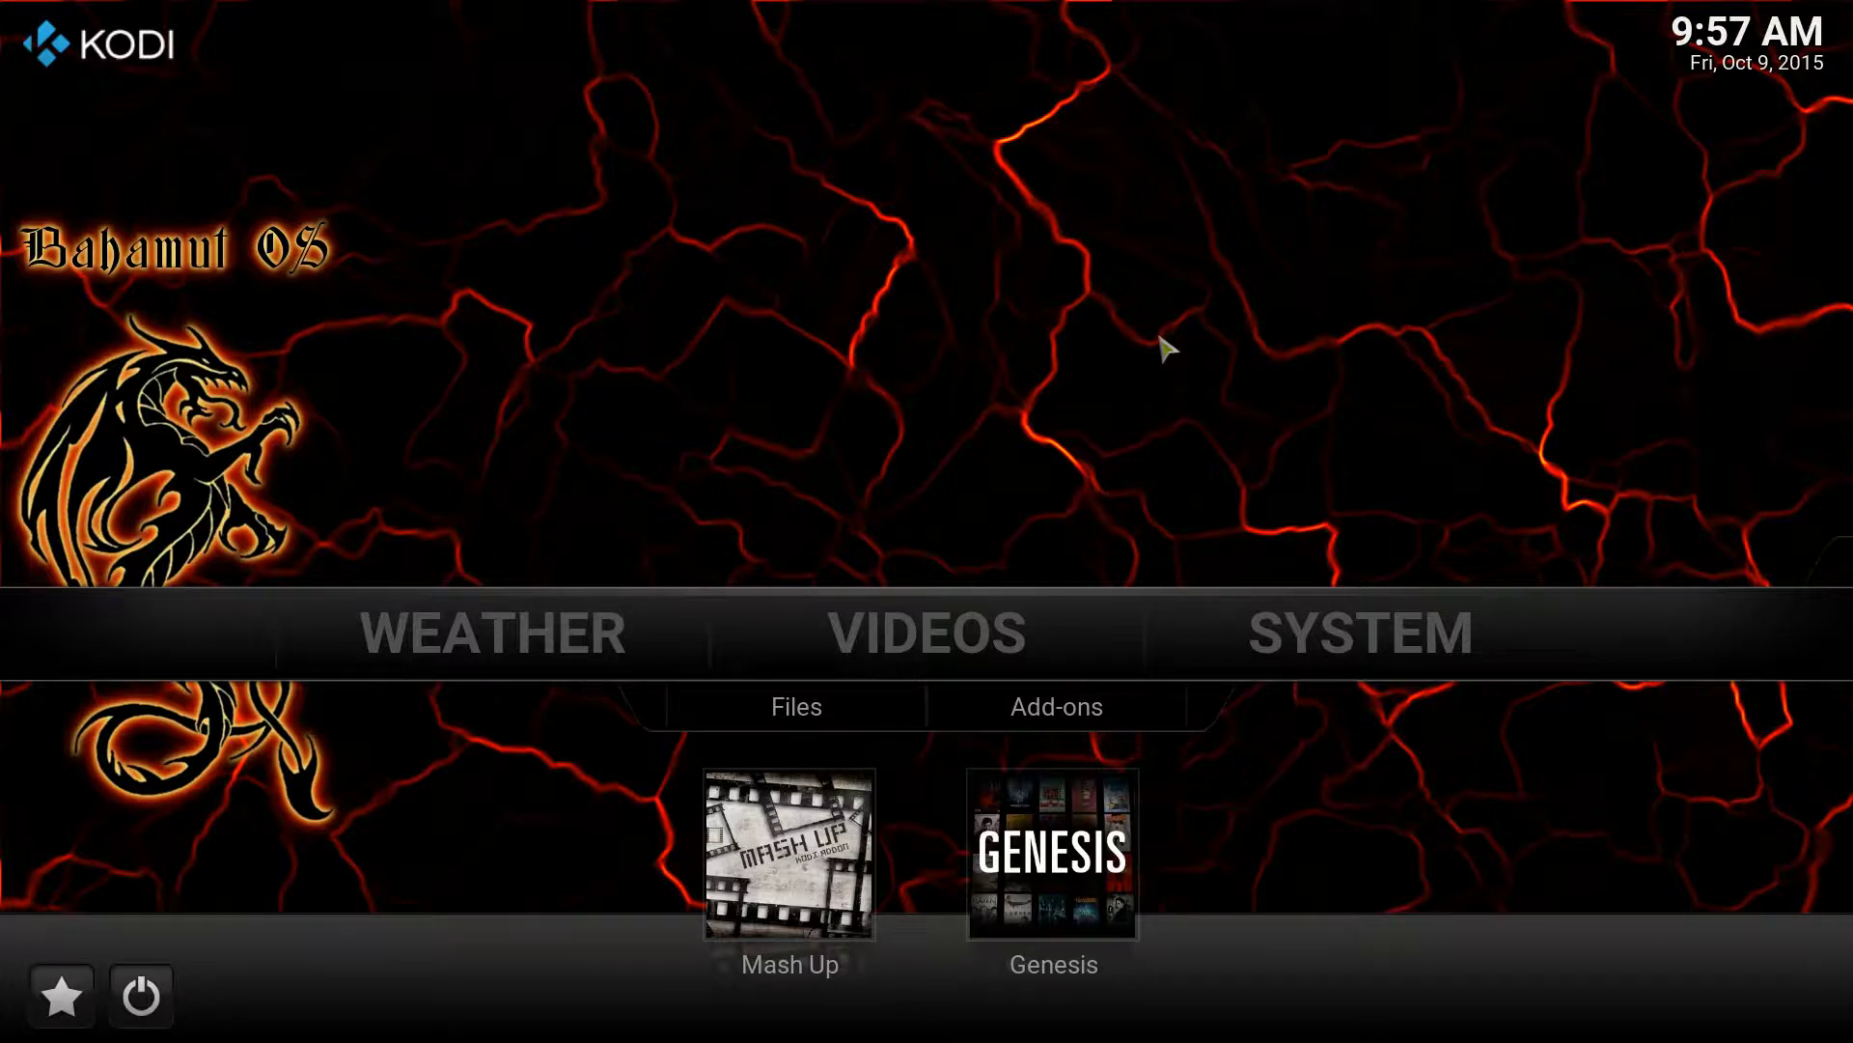
mouse_move(1212, 636)
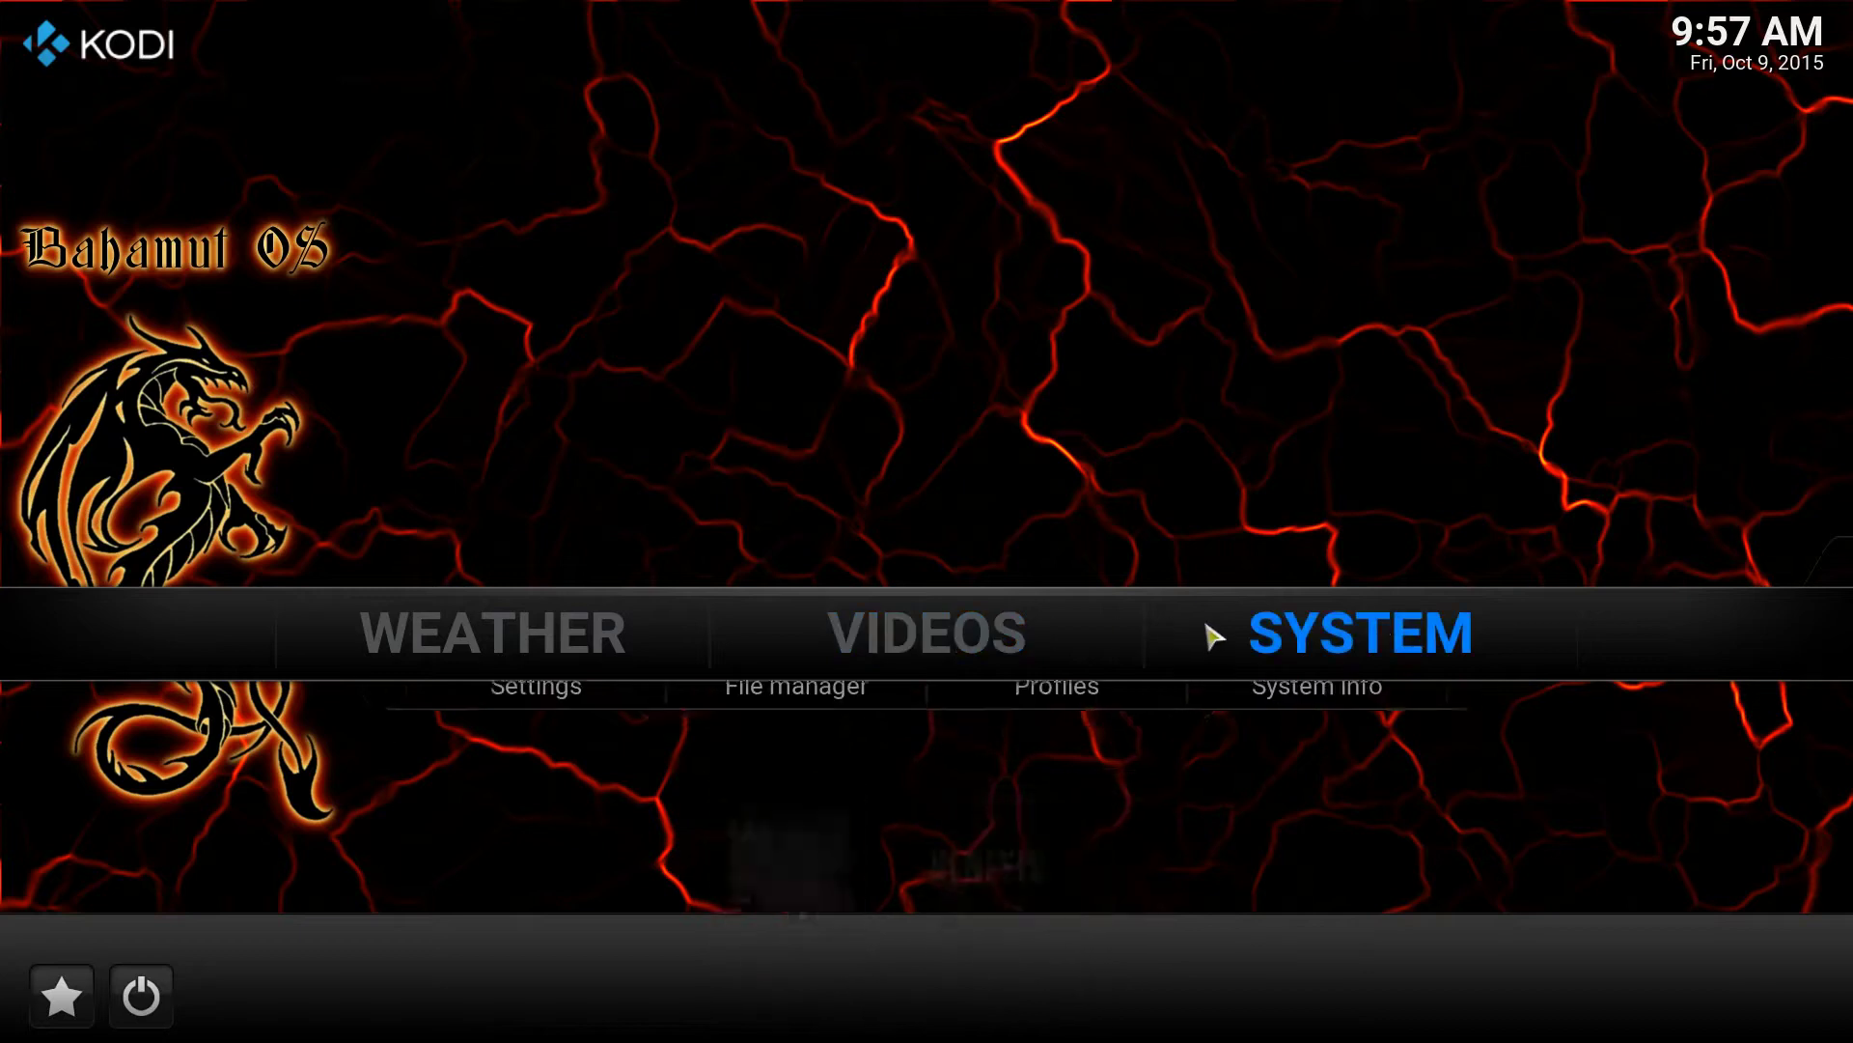